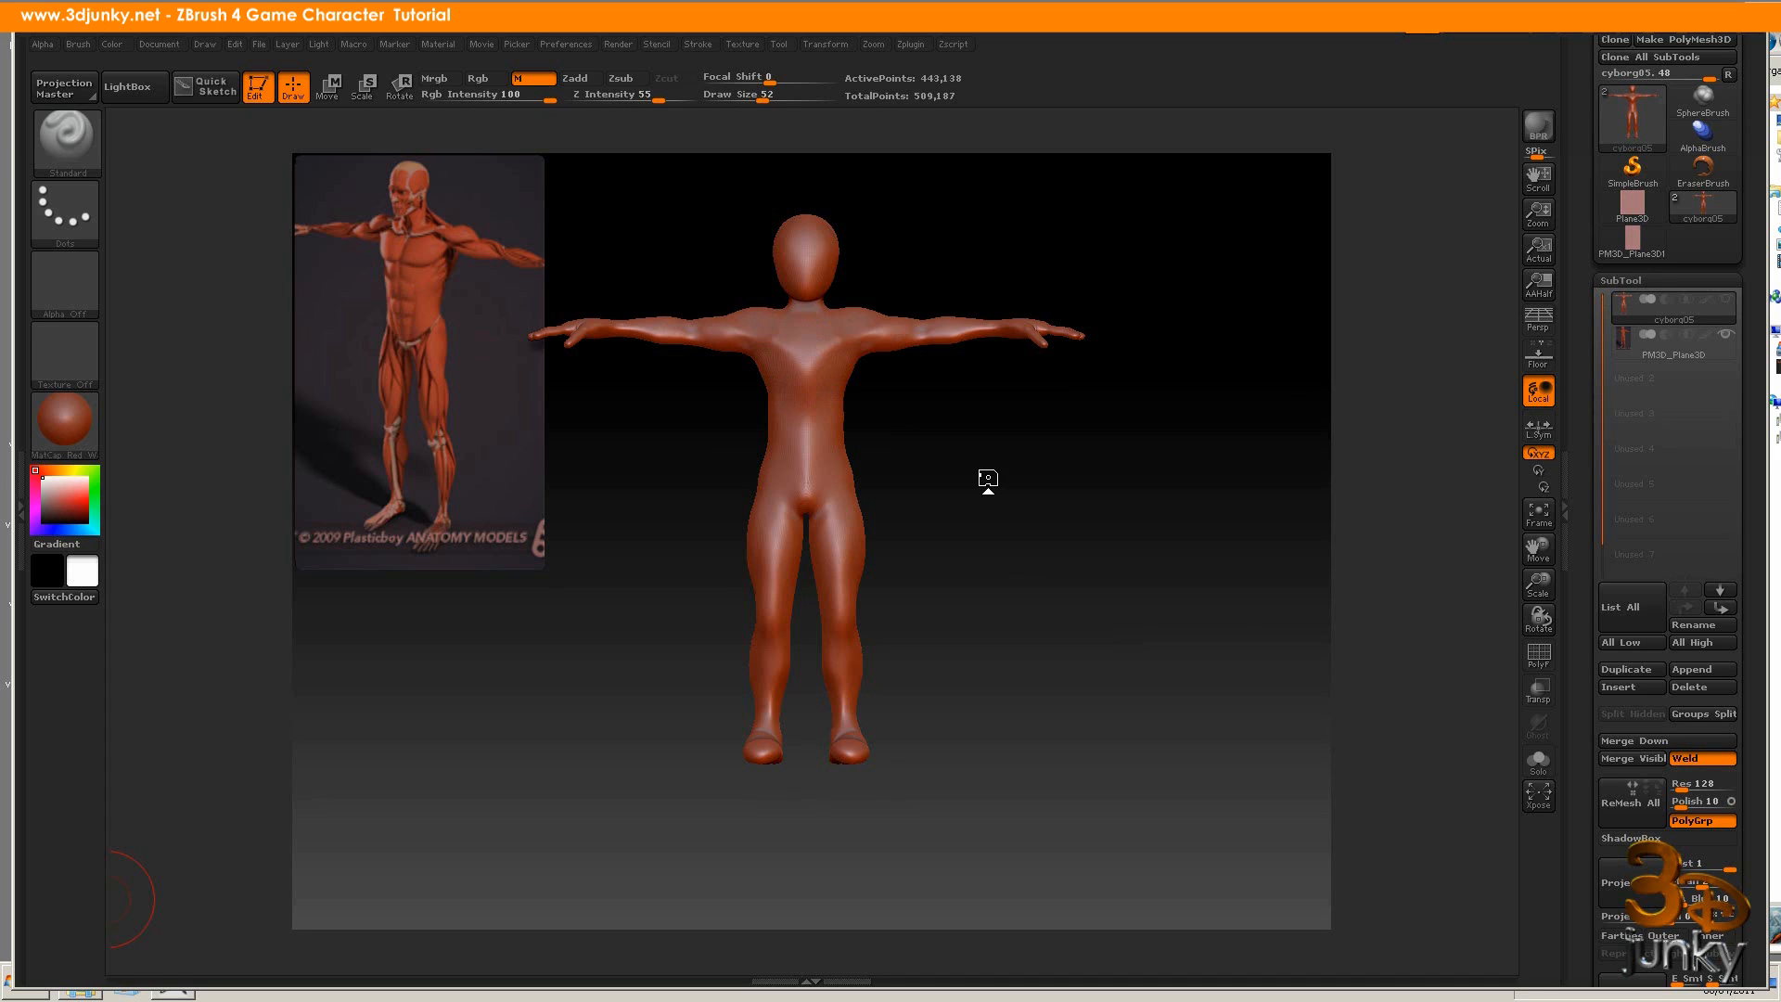
- Keep the Standard brush active and set its stroke type to FreeHand
left_click(65, 137)
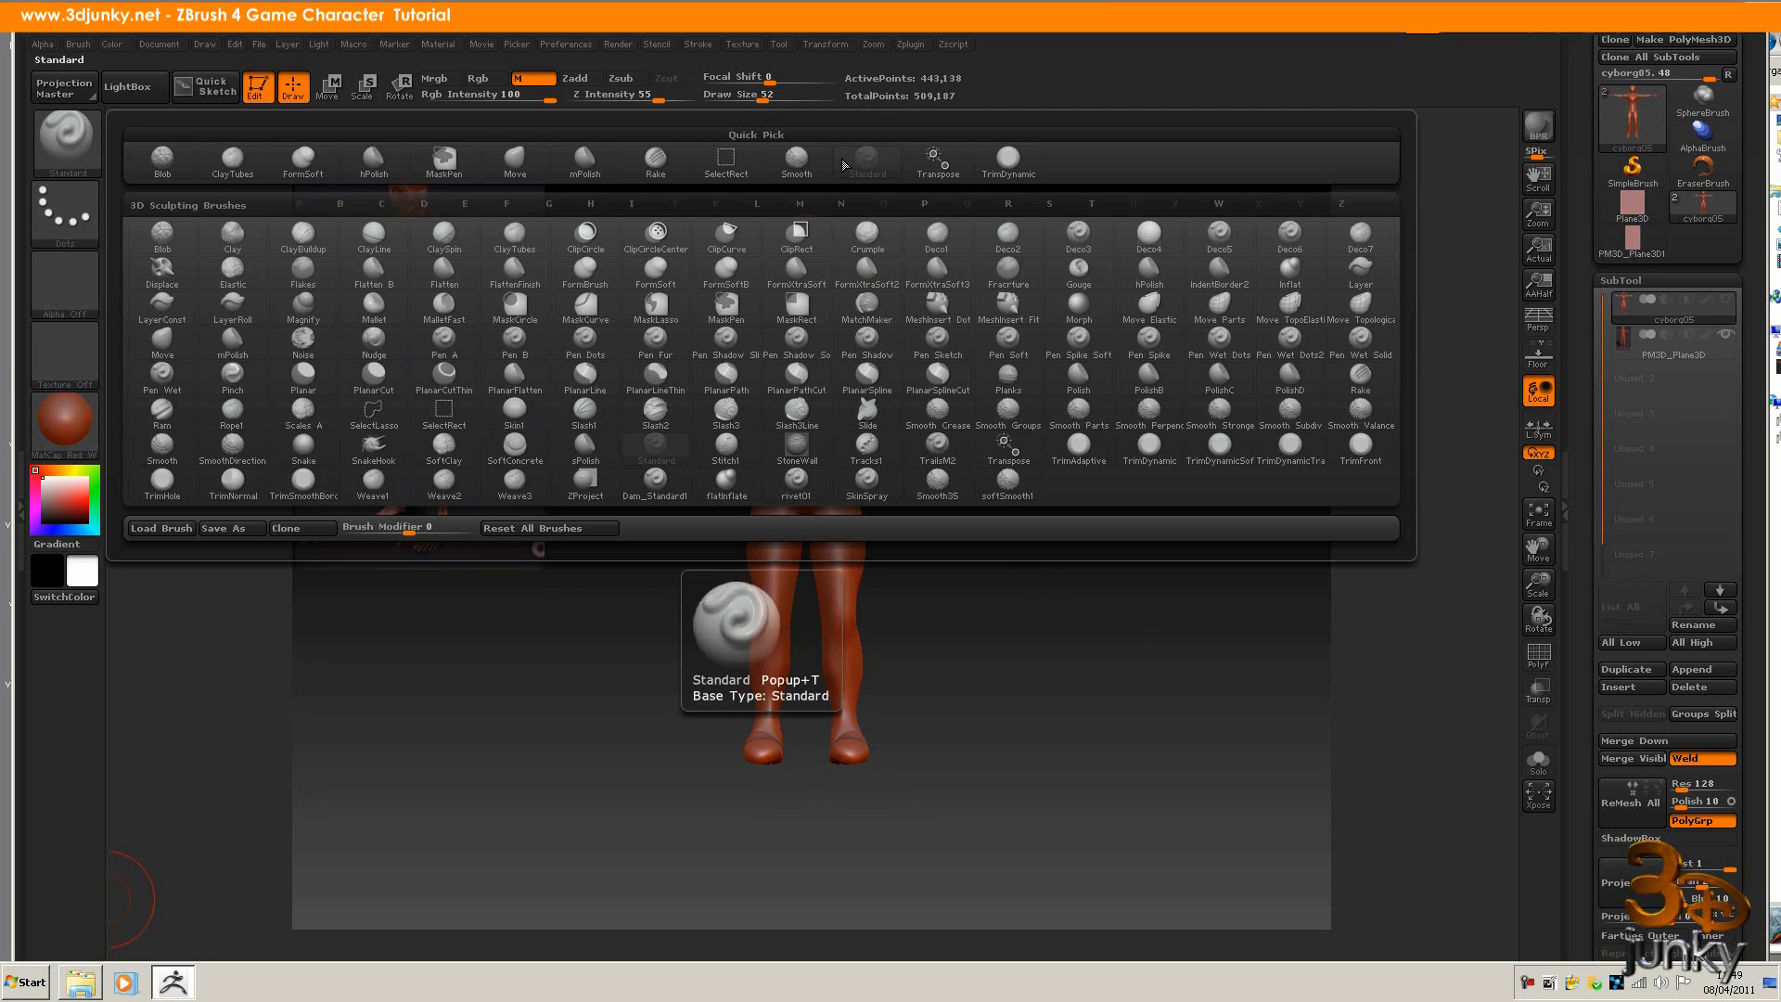
left_click(70, 149)
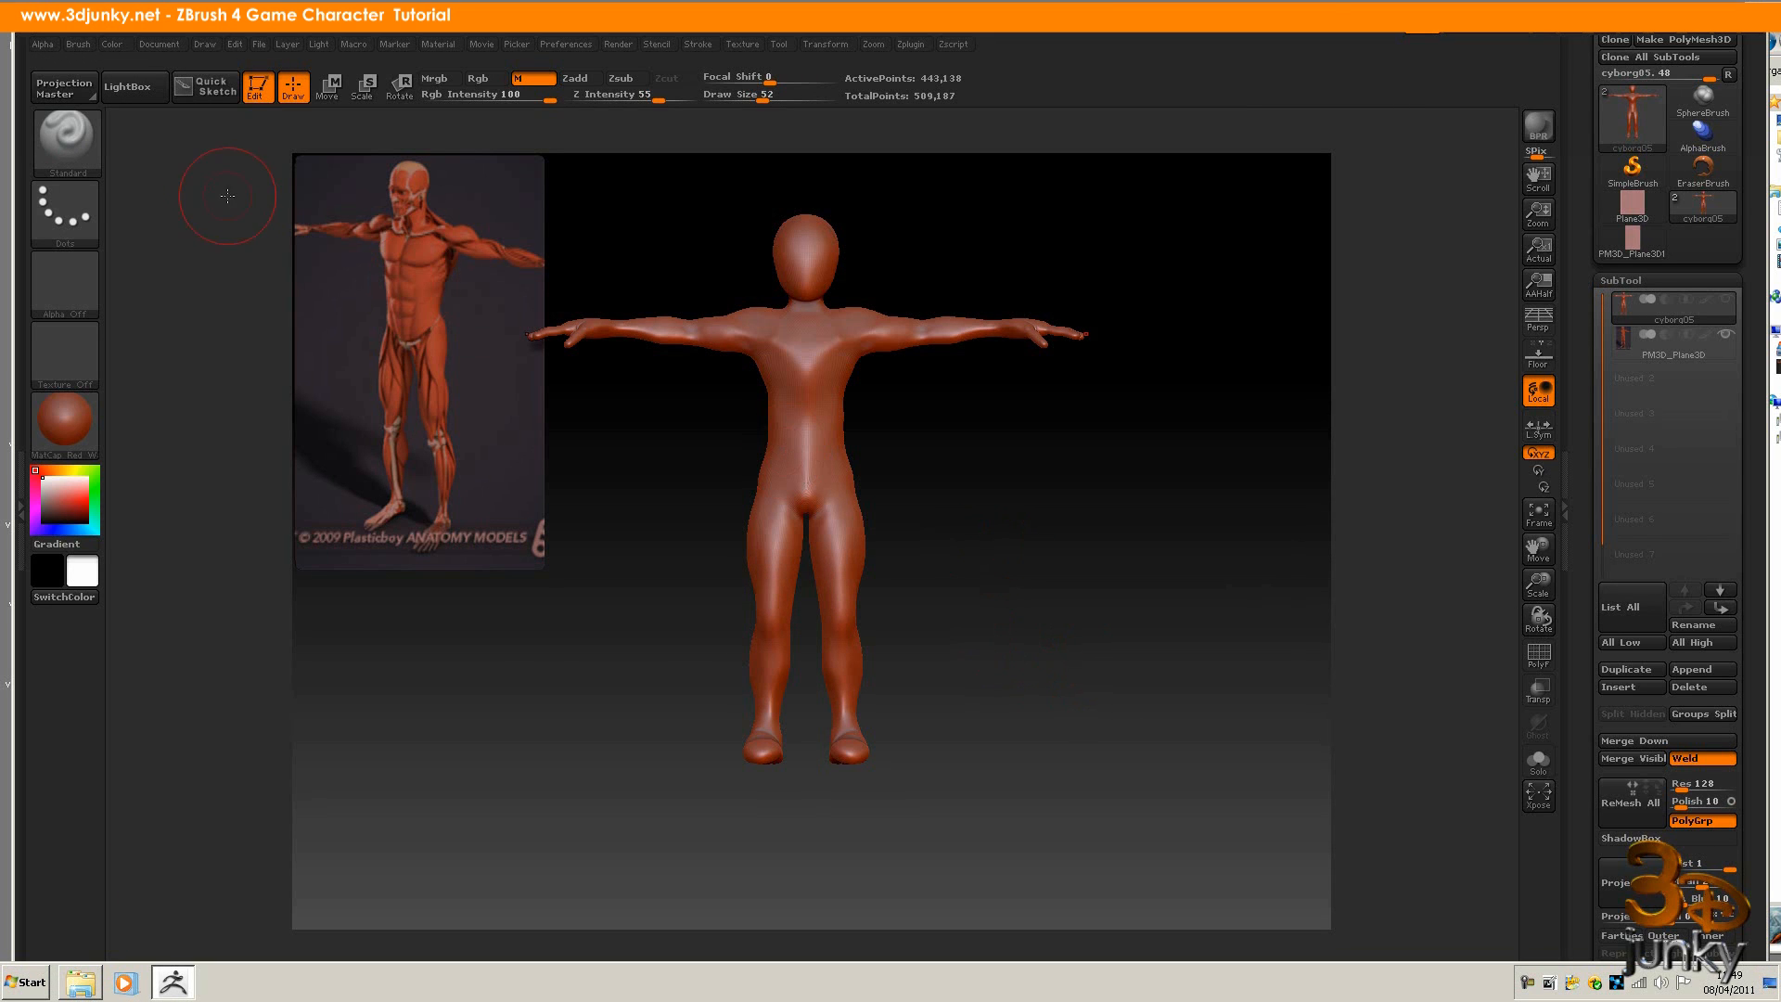
left_click(65, 217)
left_click(299, 232)
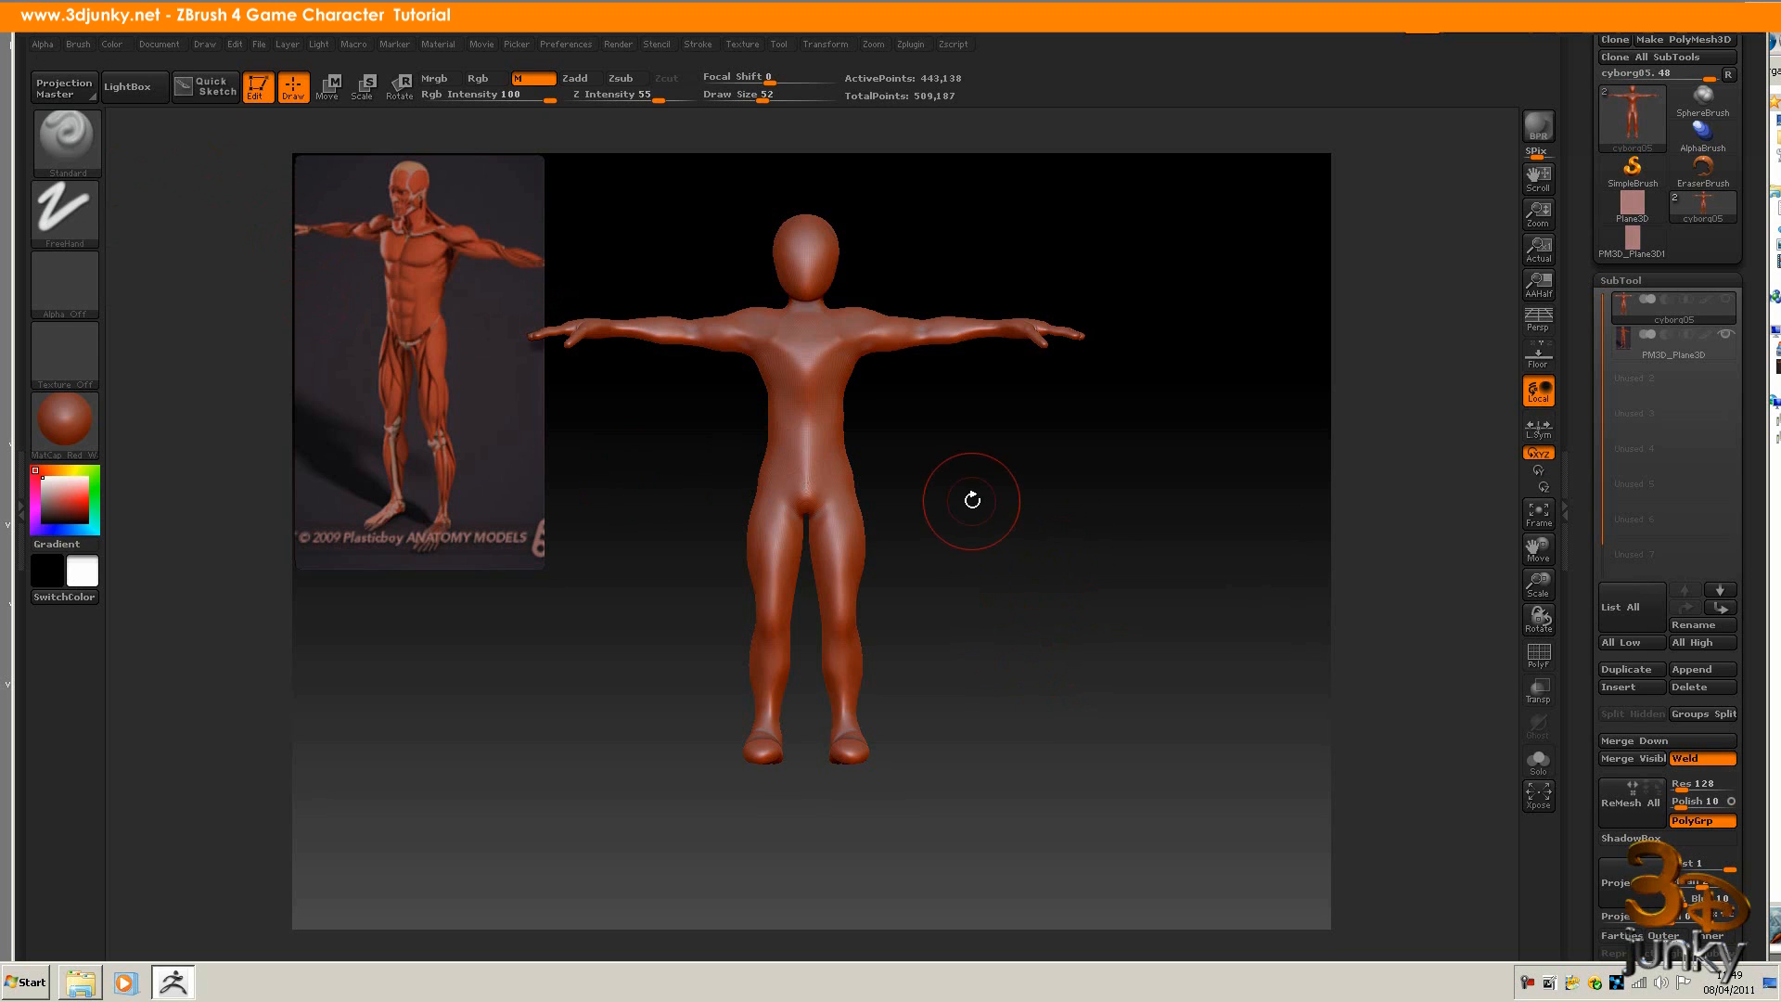
- Examine the cyborg1.jpg concept painting in the cyborg folder as a reference for the figure, and return to the model
left_click_drag(1001, 499, 1122, 502, "alt")
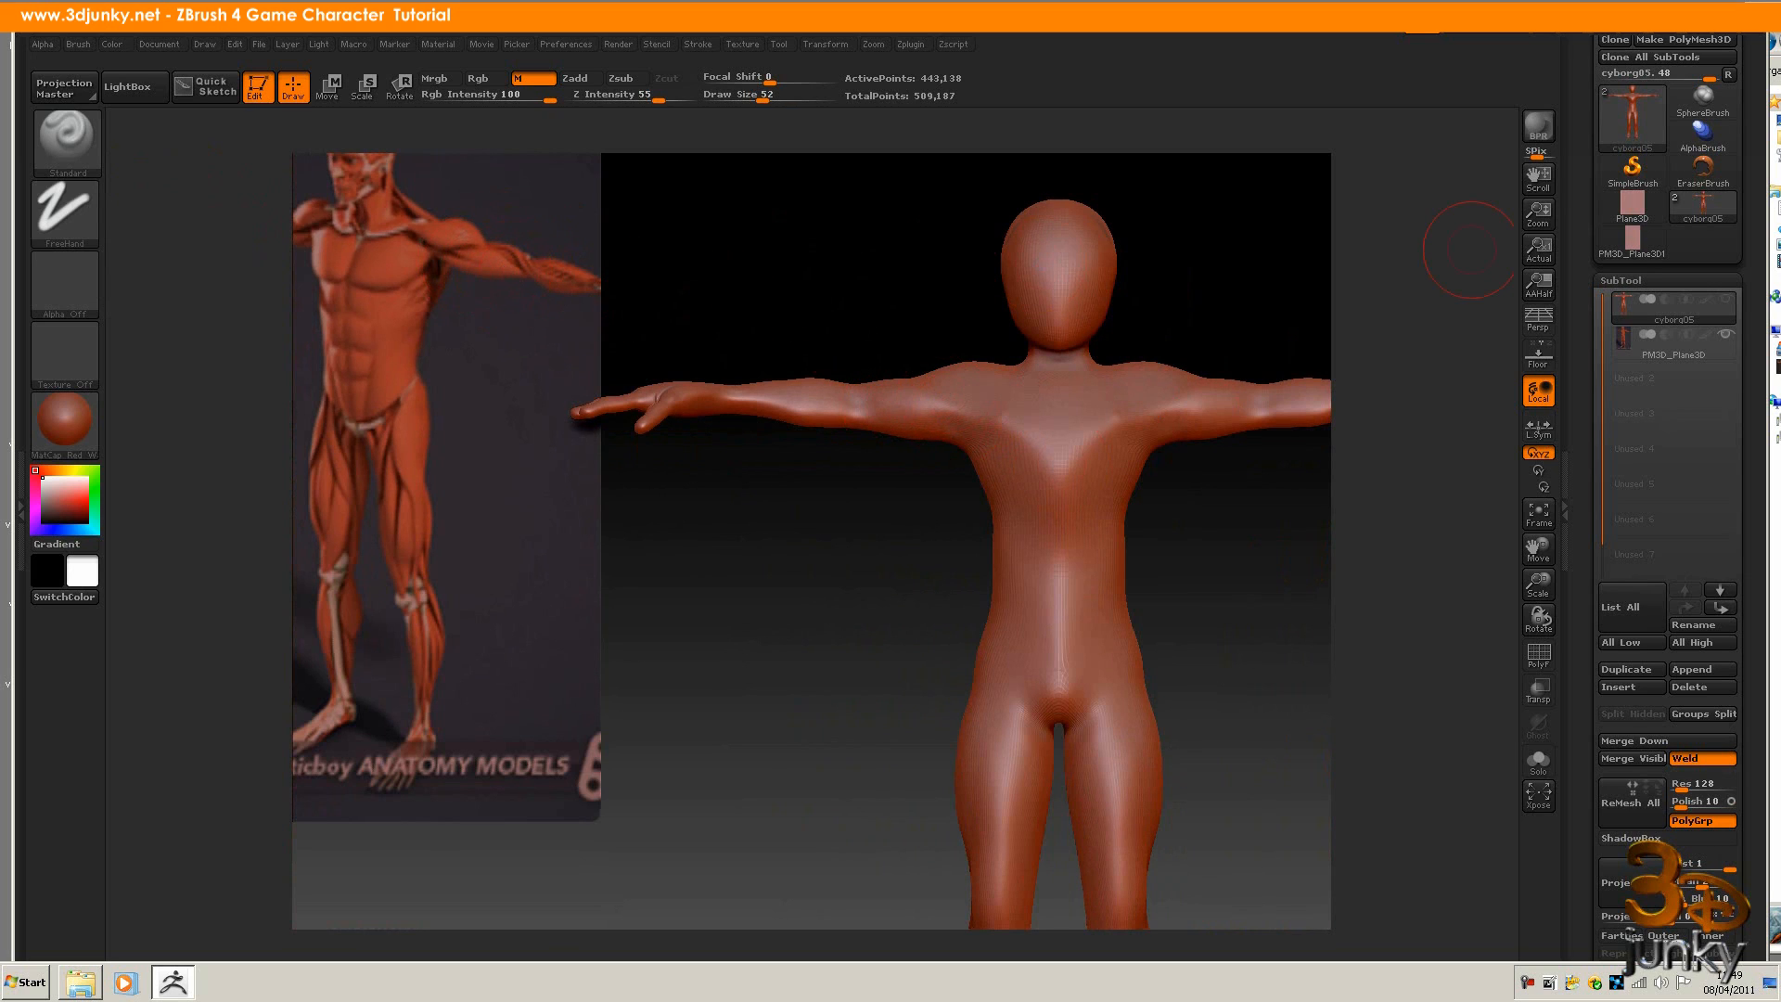
left_click_drag(1780, 84, 921, 75)
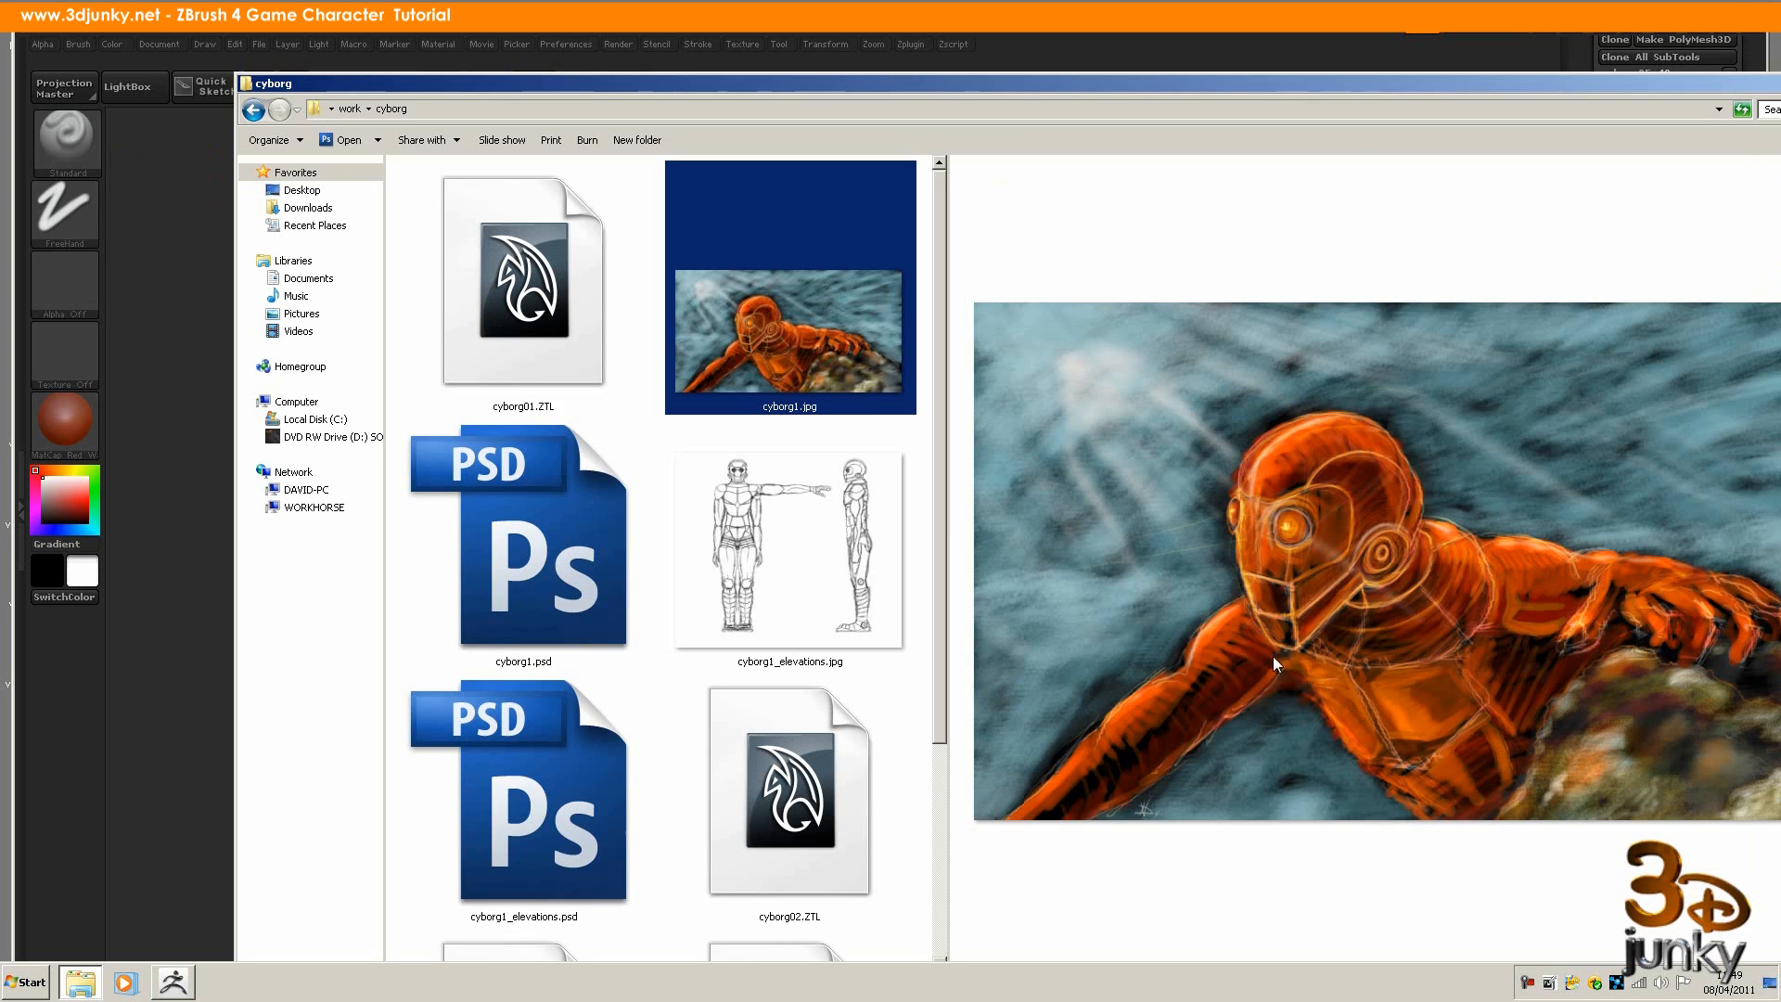
left_click_drag(1052, 79, 1780, 61)
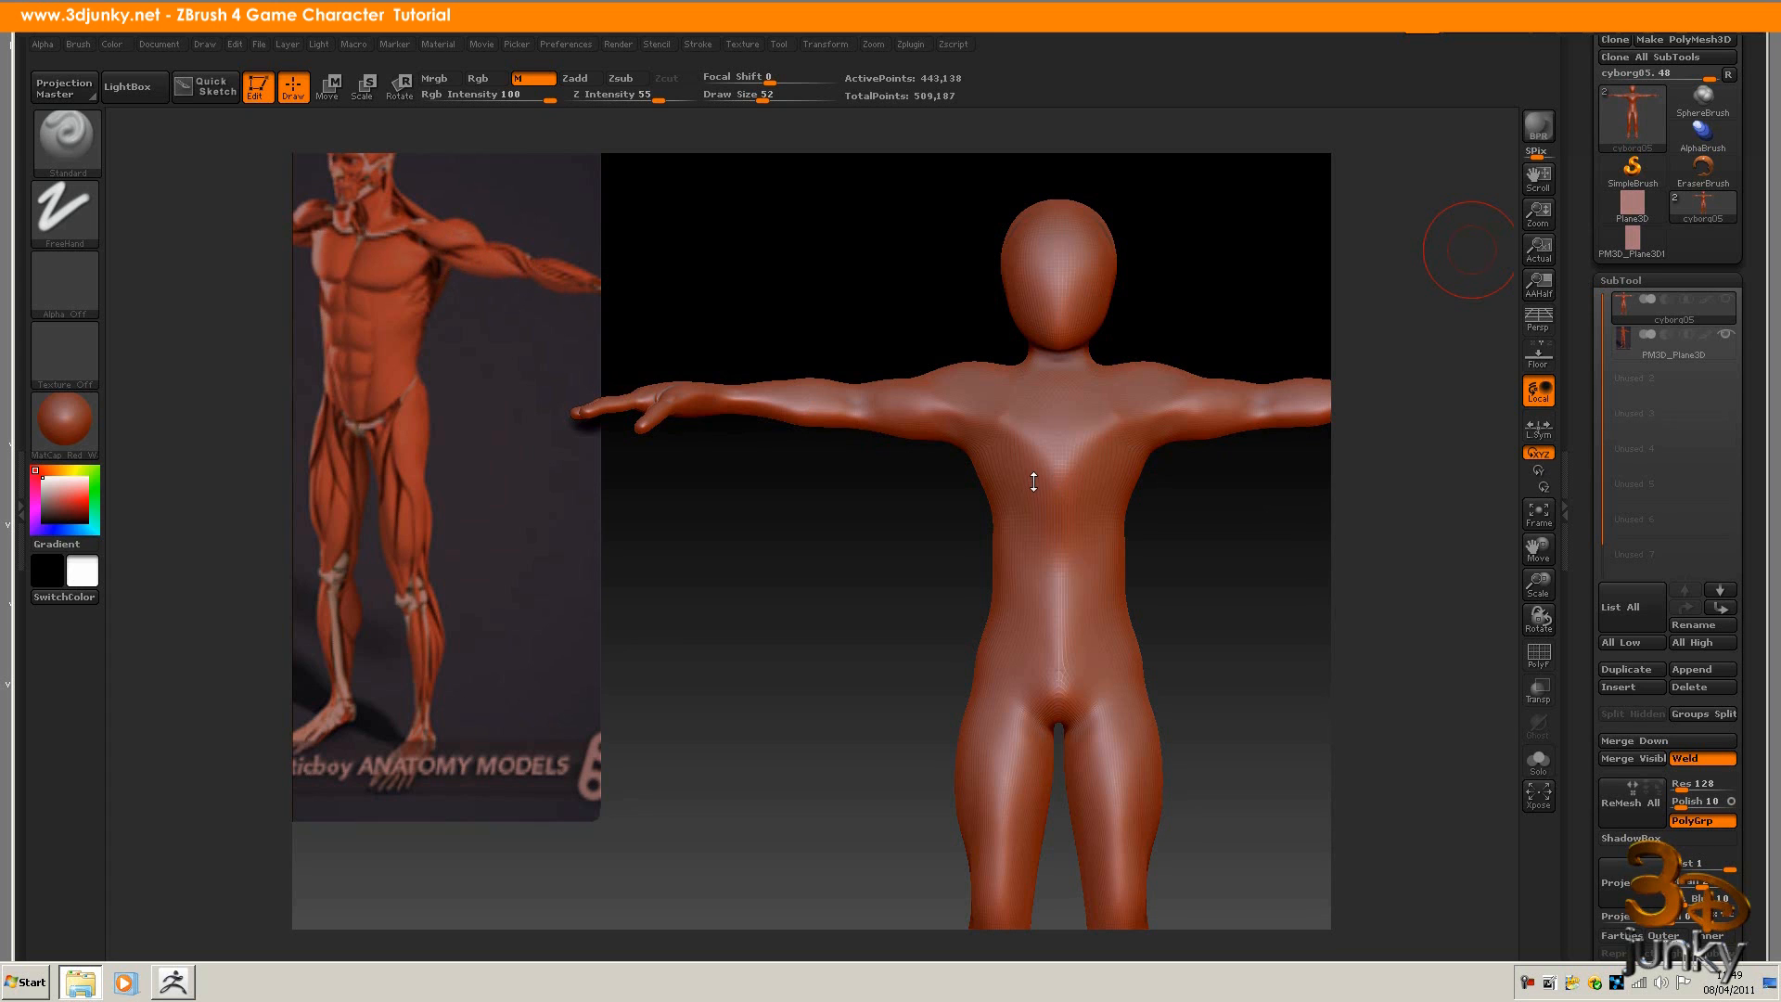
- Switch the brush to Zadd, turn off material painting, and set Z Intensity to 42
mouse_move(1249, 489)
left_mouse_down()
mouse_move(1260, 561)
mouse_move(1290, 566)
mouse_move(1268, 569)
mouse_move(1277, 608)
mouse_move(1269, 469)
mouse_move(1182, 584)
mouse_move(1014, 708)
mouse_move(1197, 702)
mouse_move(803, 715)
mouse_move(694, 698)
left_mouse_up()
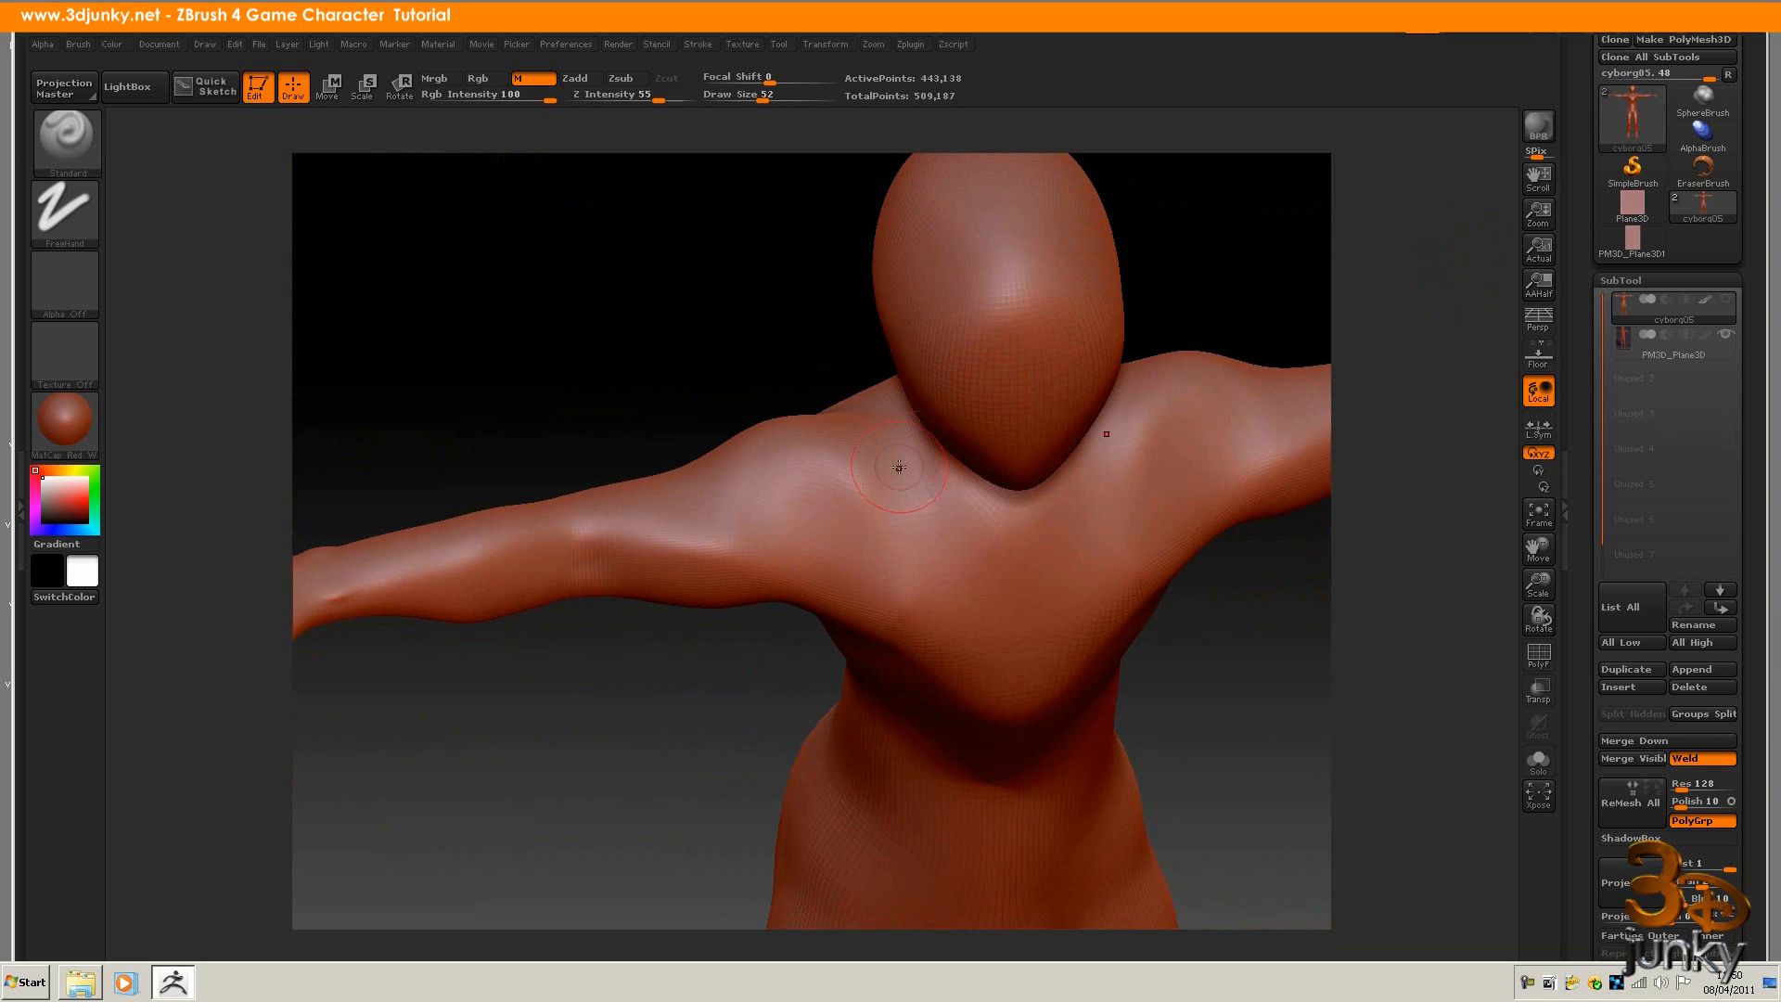
left_click(592, 78)
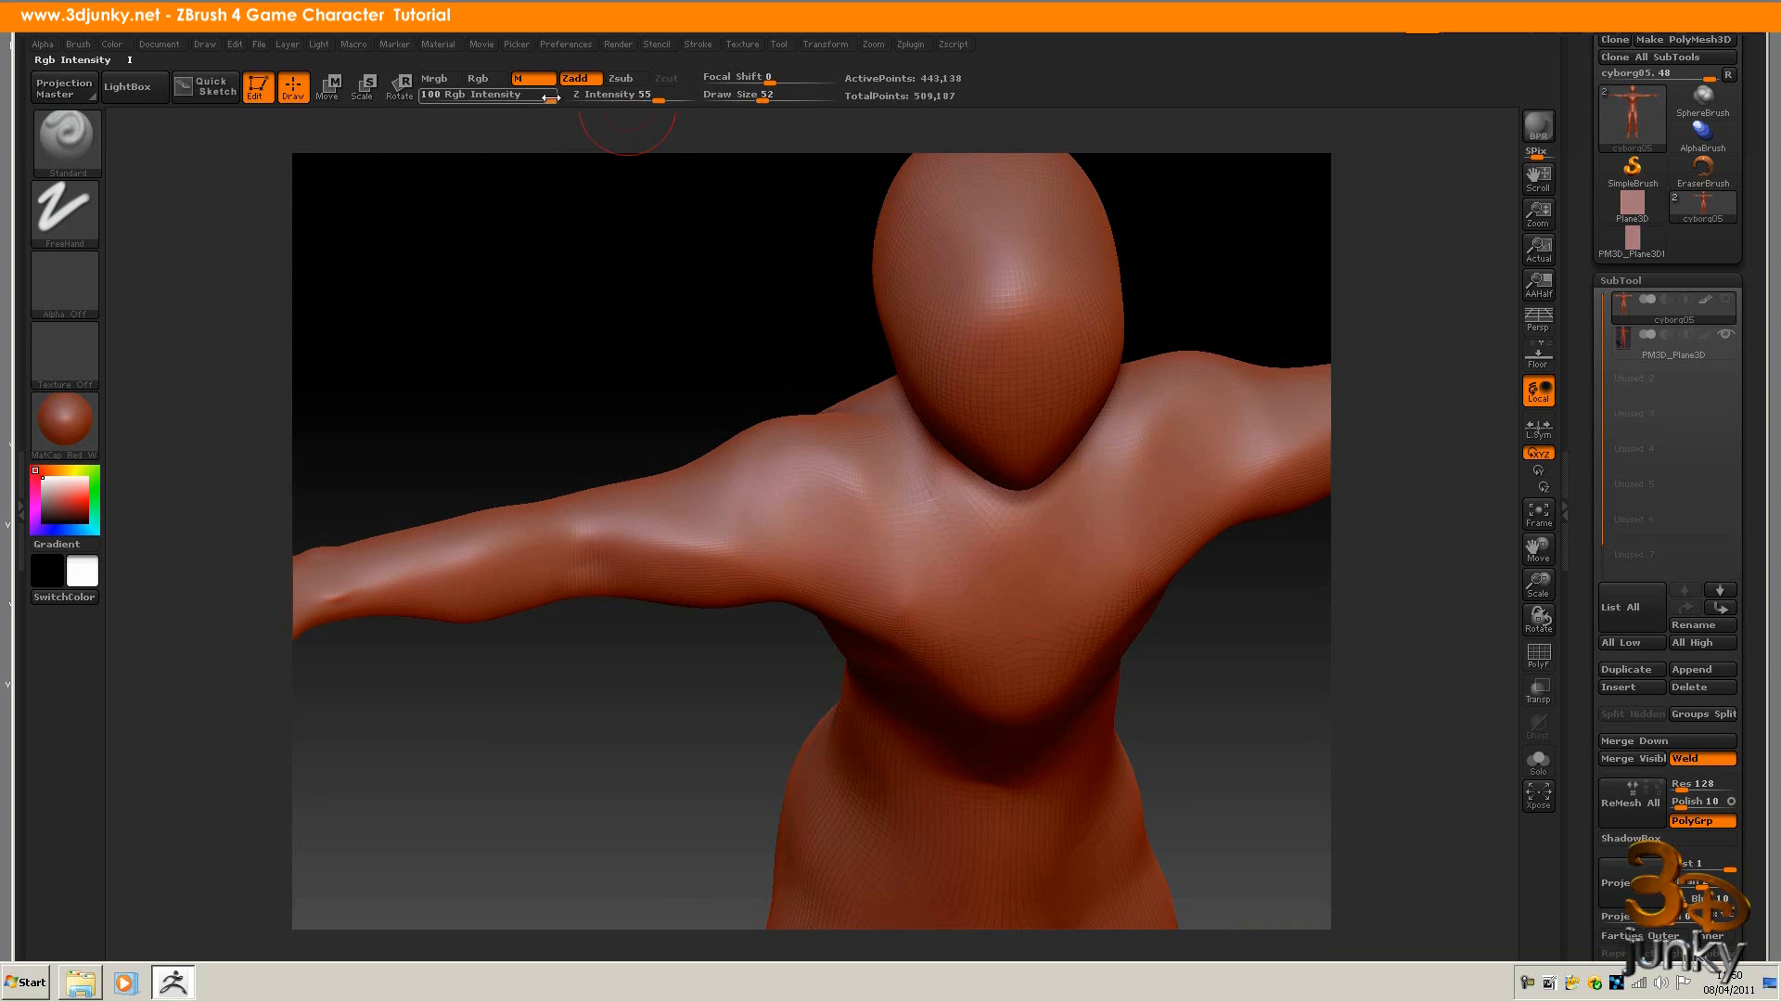
left_click(545, 81)
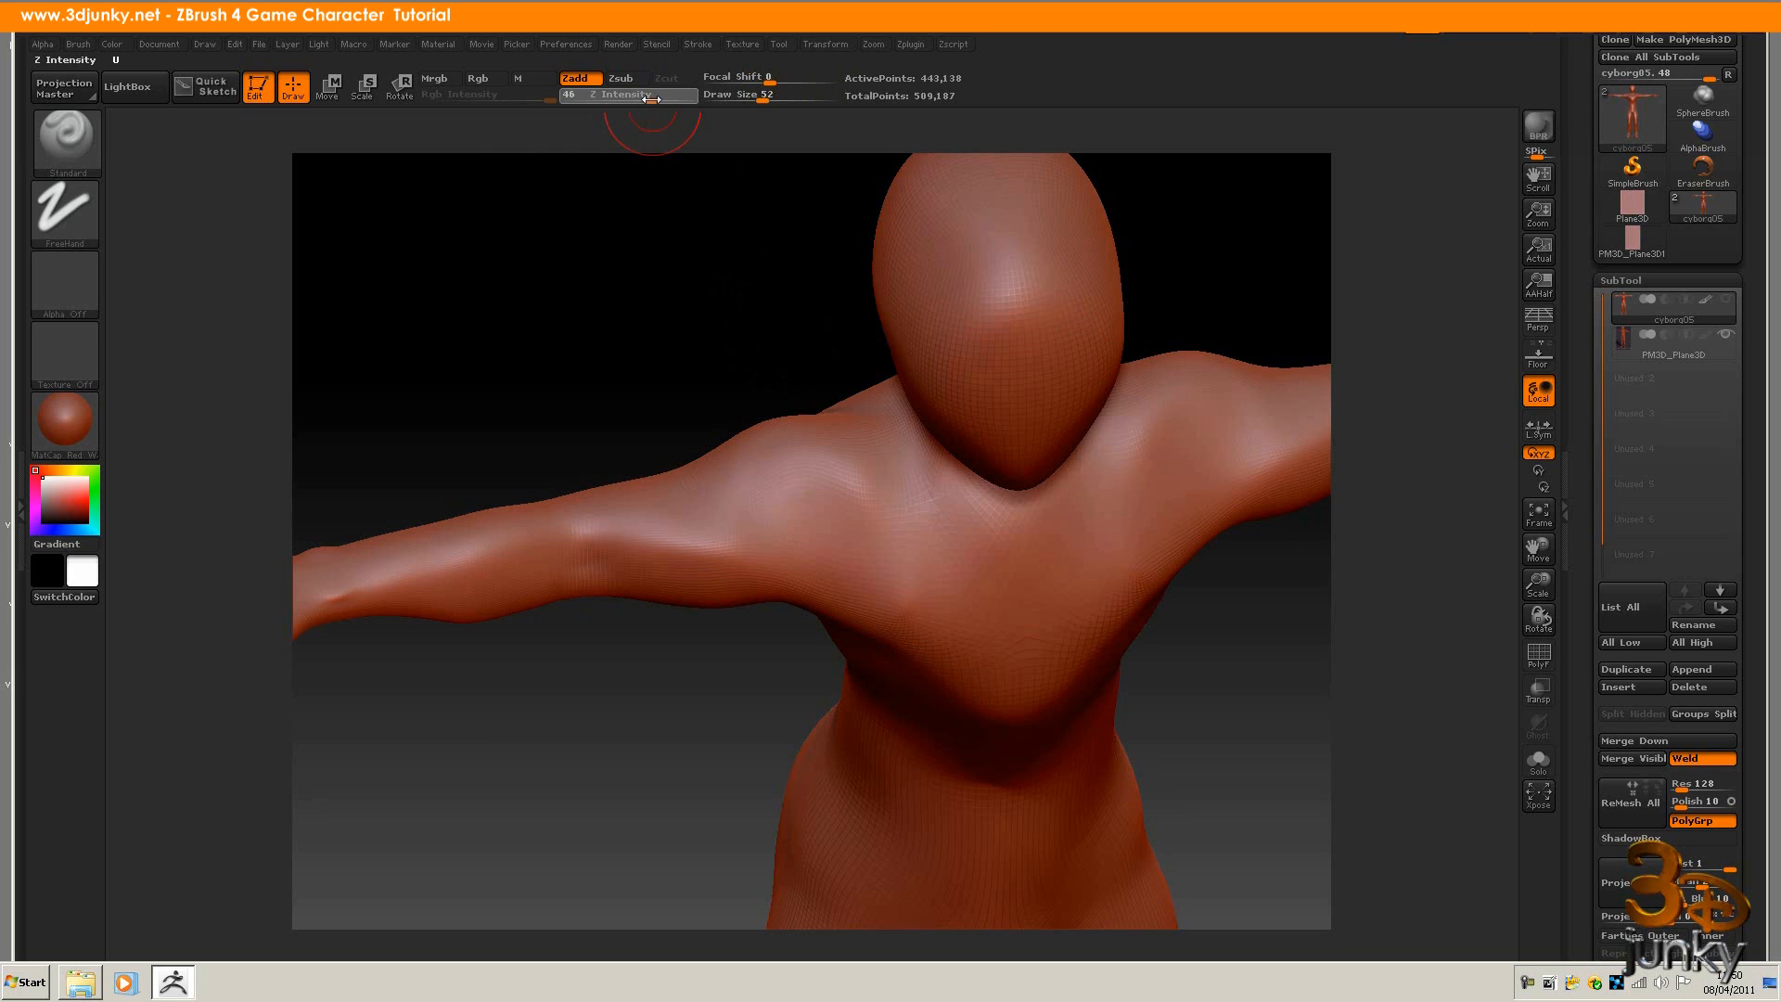
left_click_drag(652, 98, 645, 99)
left_click_drag(701, 480, 811, 468, "ctrl")
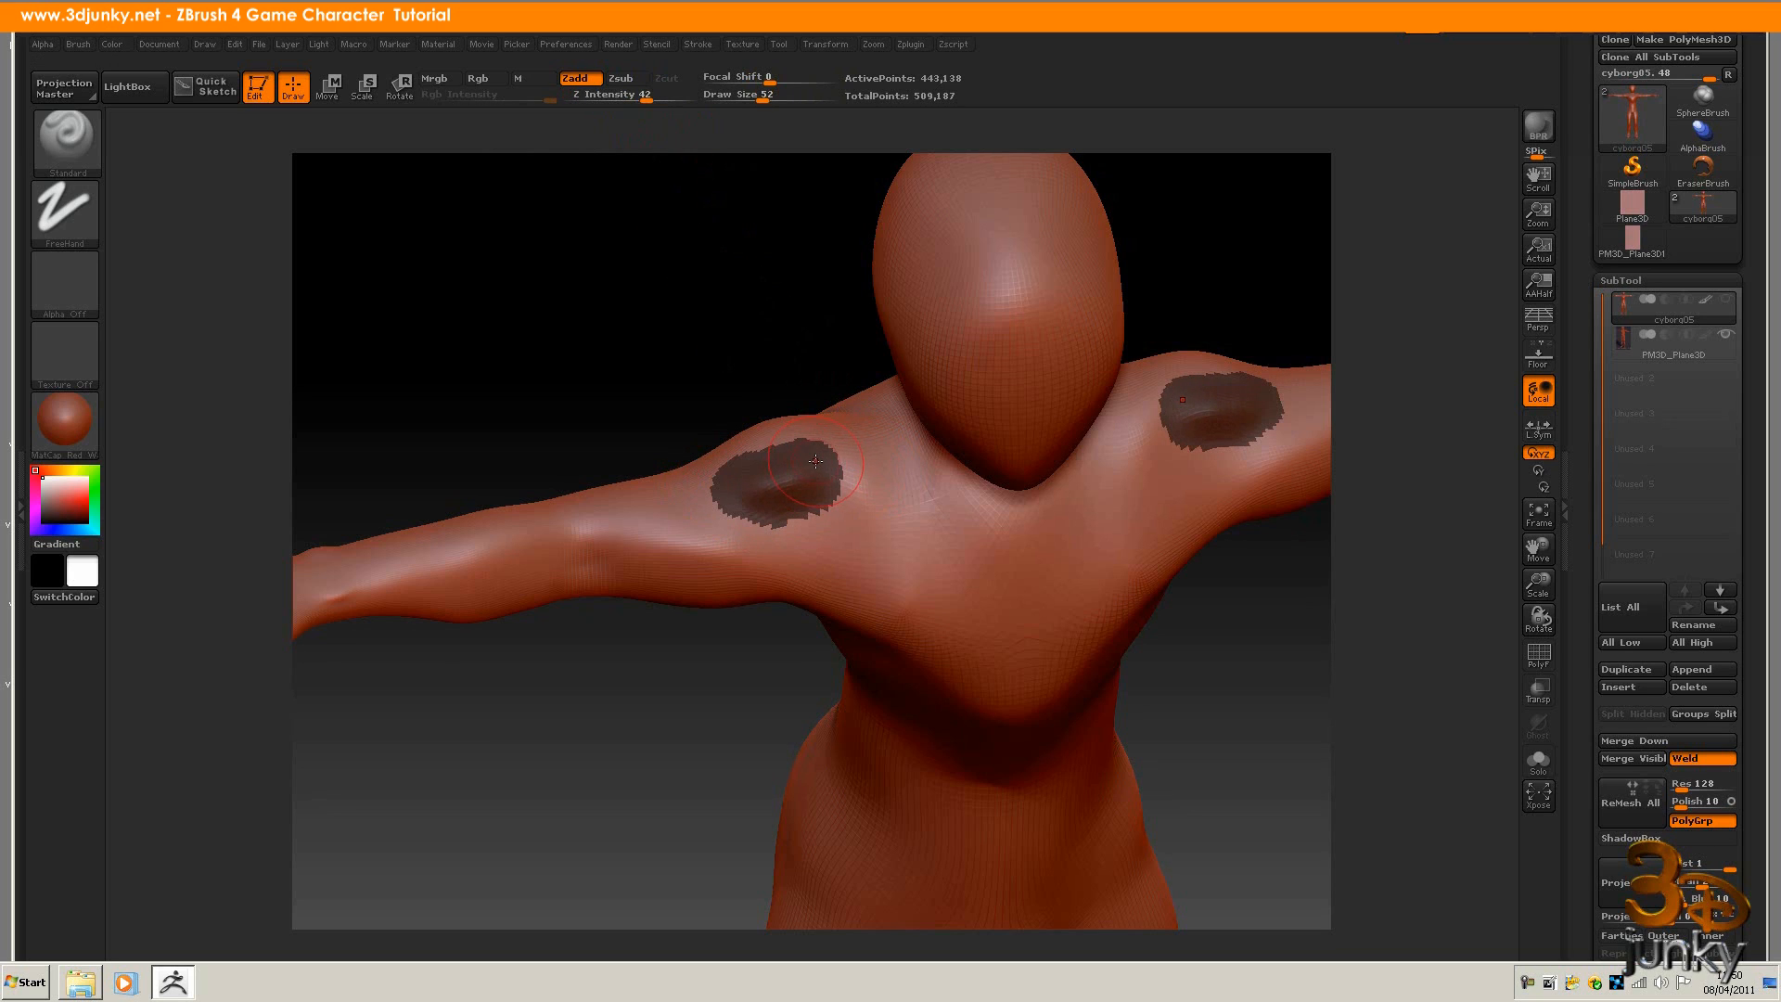
key("ctrl+z")
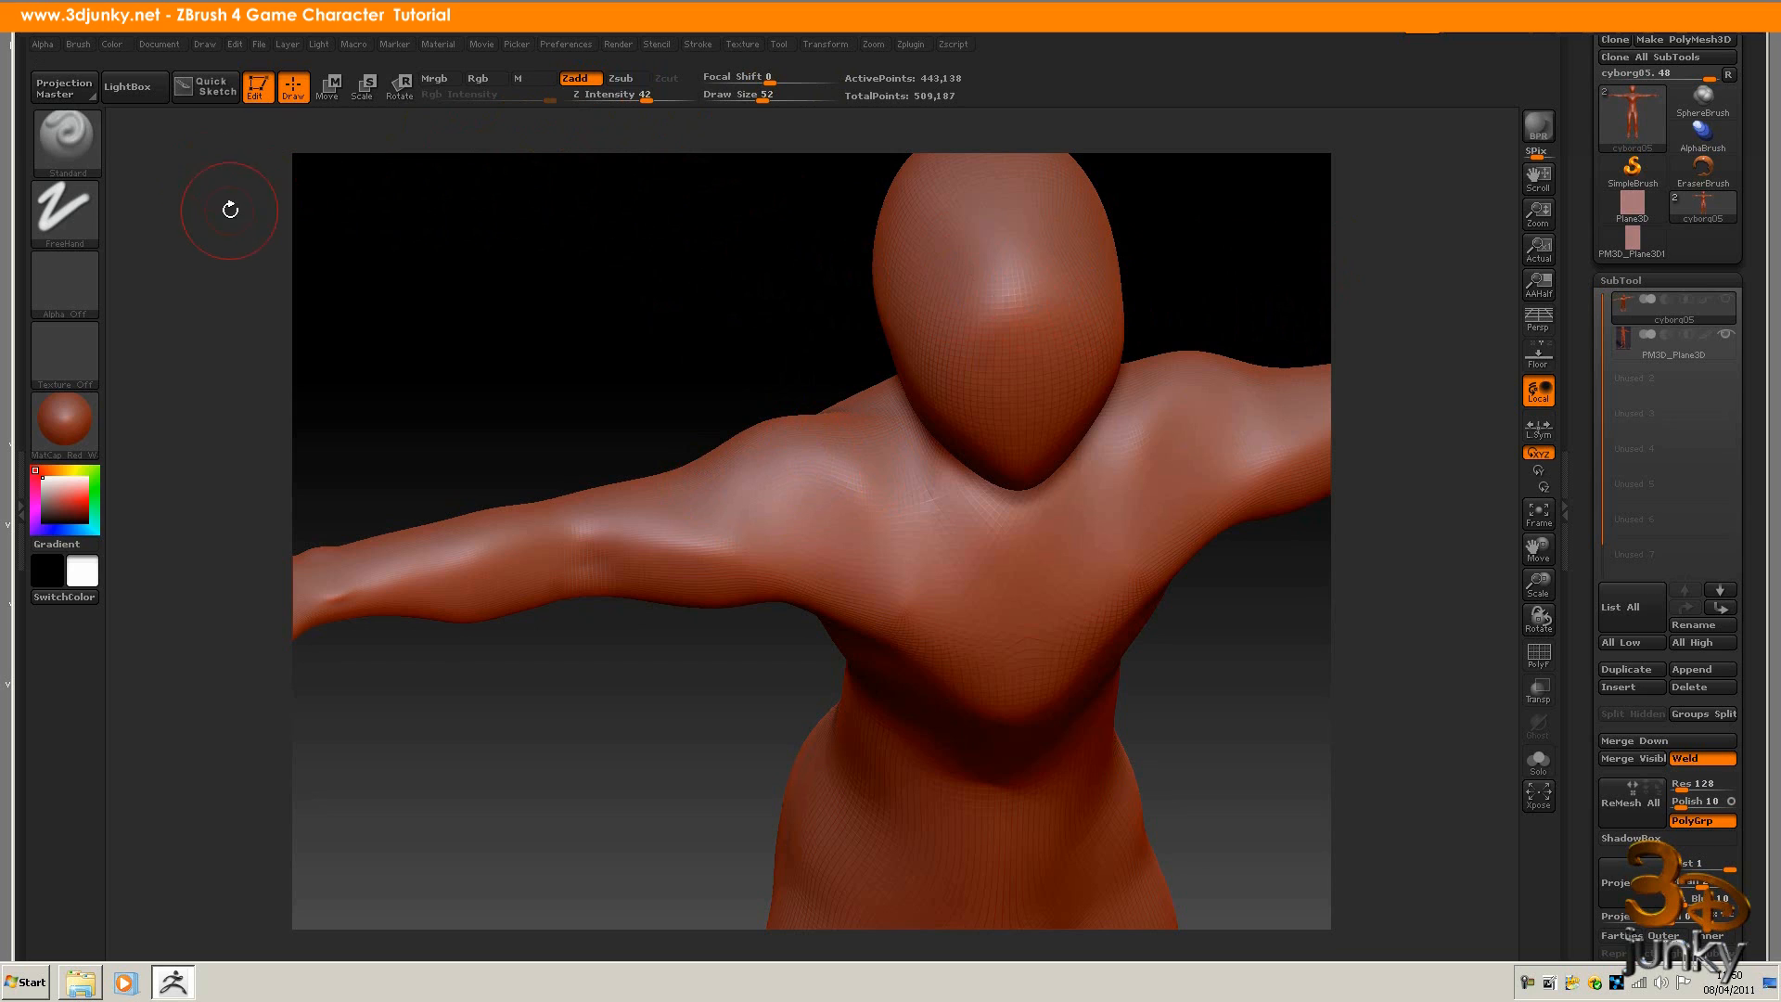
left_click_drag(756, 468, 830, 459)
key("ctrl+z")
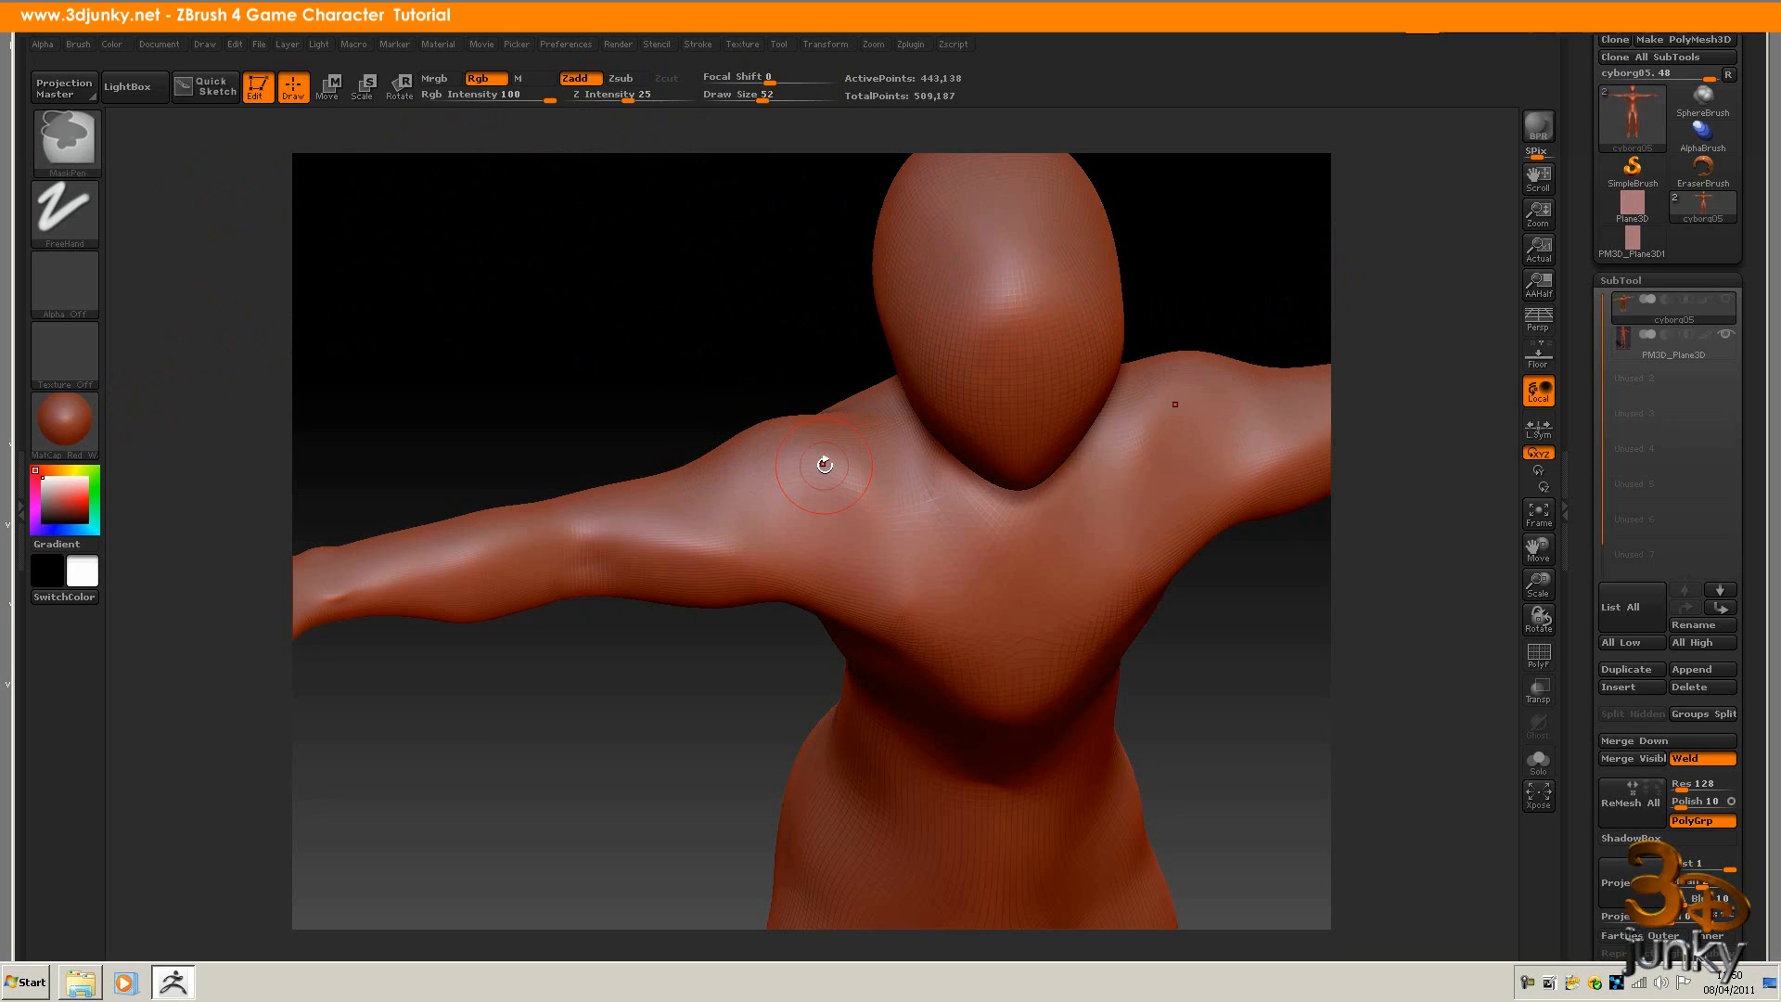
- Set Z Intensity to 15 and build up the deltoid muscles on the figure's shoulders with symmetrical strokes
left_click_drag(650, 95, 615, 96)
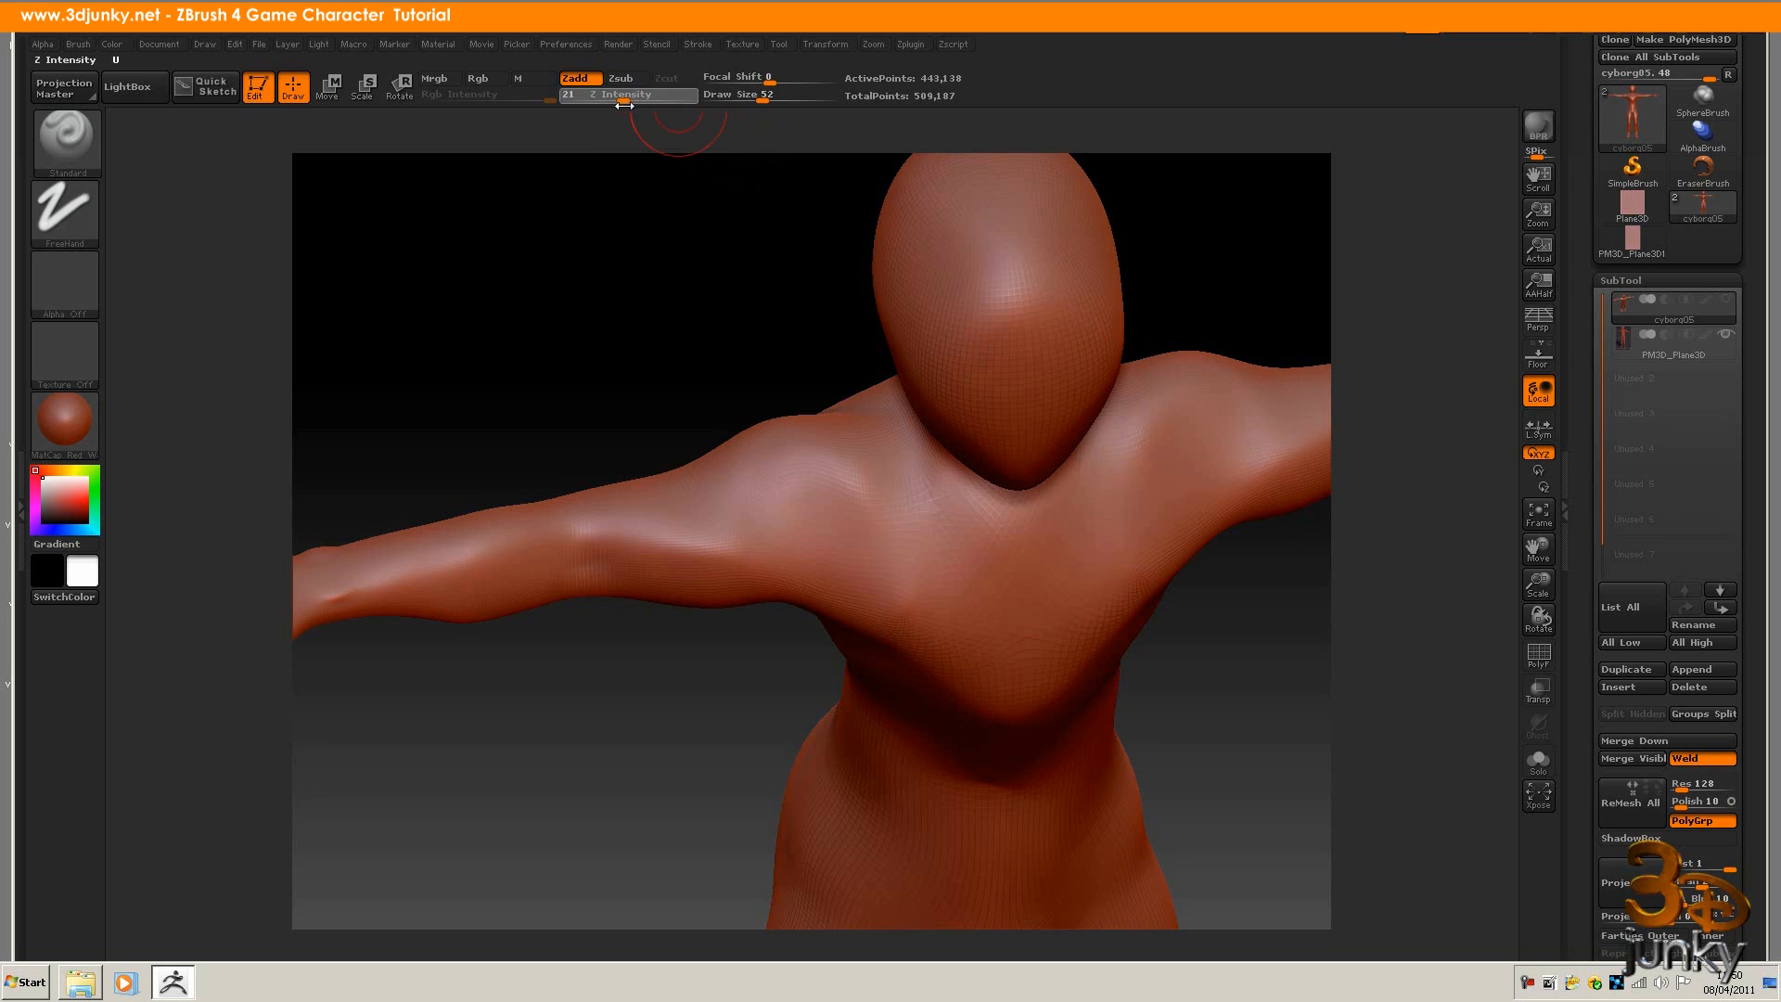
mouse_move(866, 474)
left_mouse_down()
mouse_move(725, 510)
mouse_move(776, 499)
left_mouse_up()
mouse_move(858, 459)
left_mouse_down()
mouse_move(722, 494)
mouse_move(852, 488)
mouse_move(724, 510)
mouse_move(810, 475)
left_mouse_up()
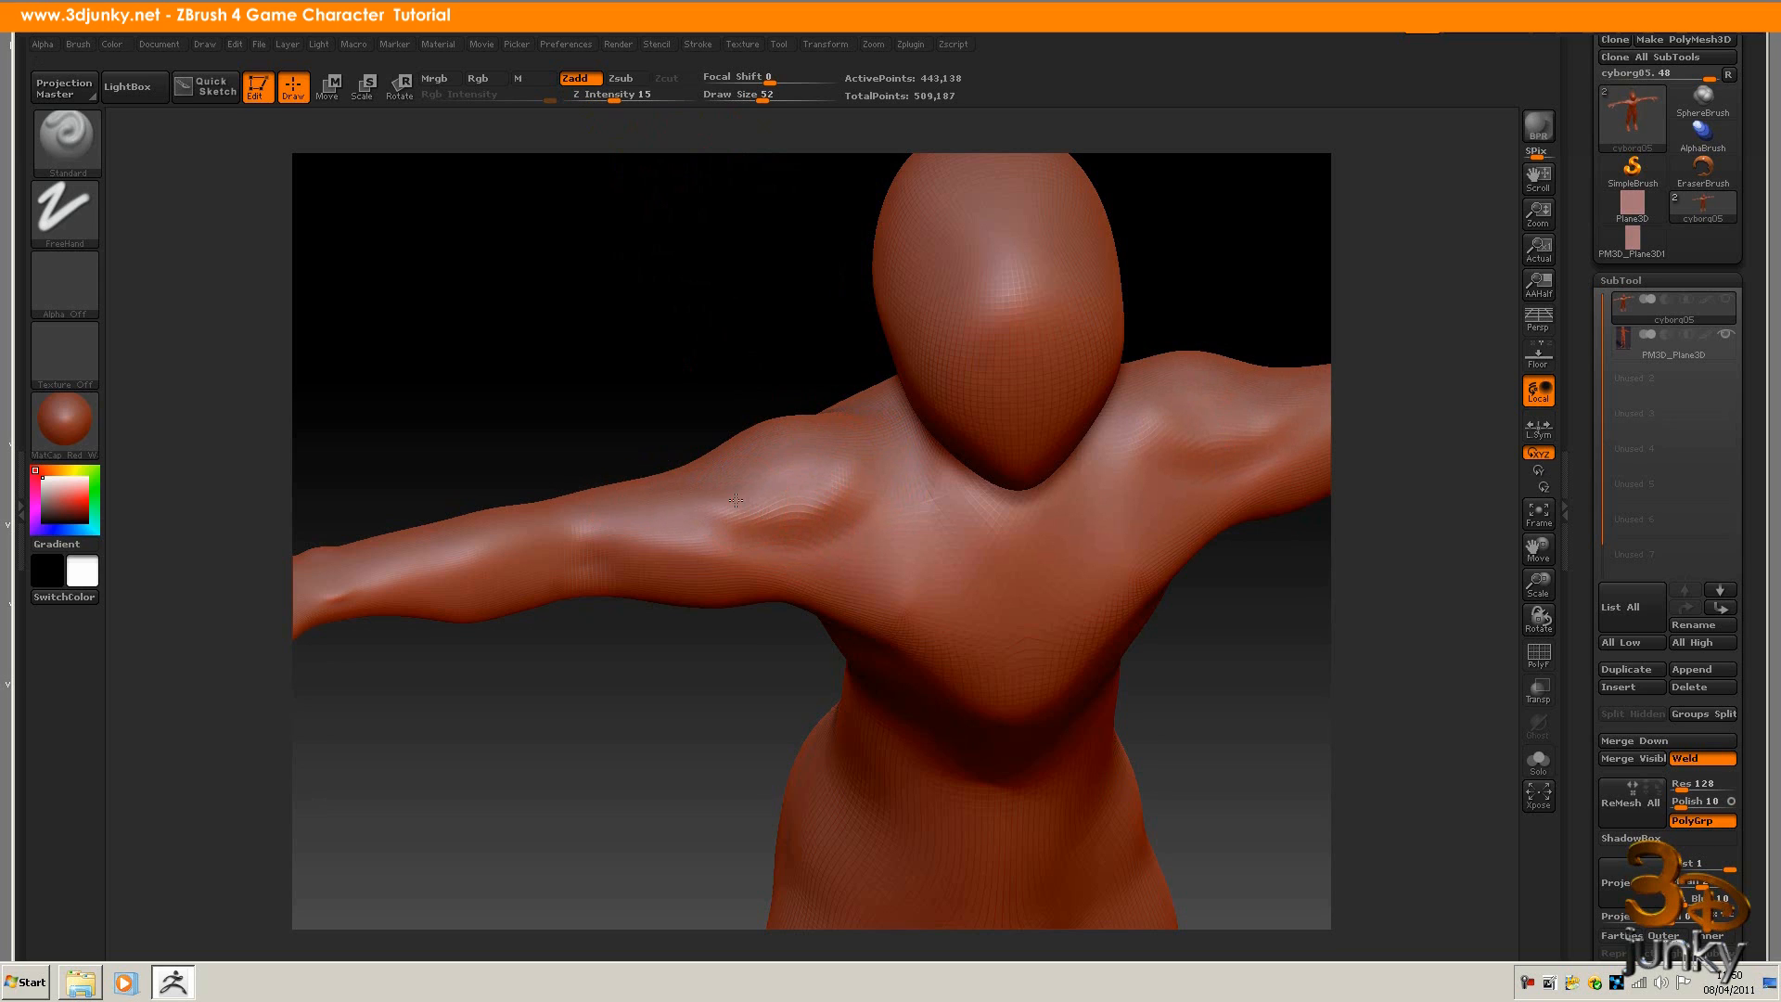
left_click_drag(706, 492, 746, 506)
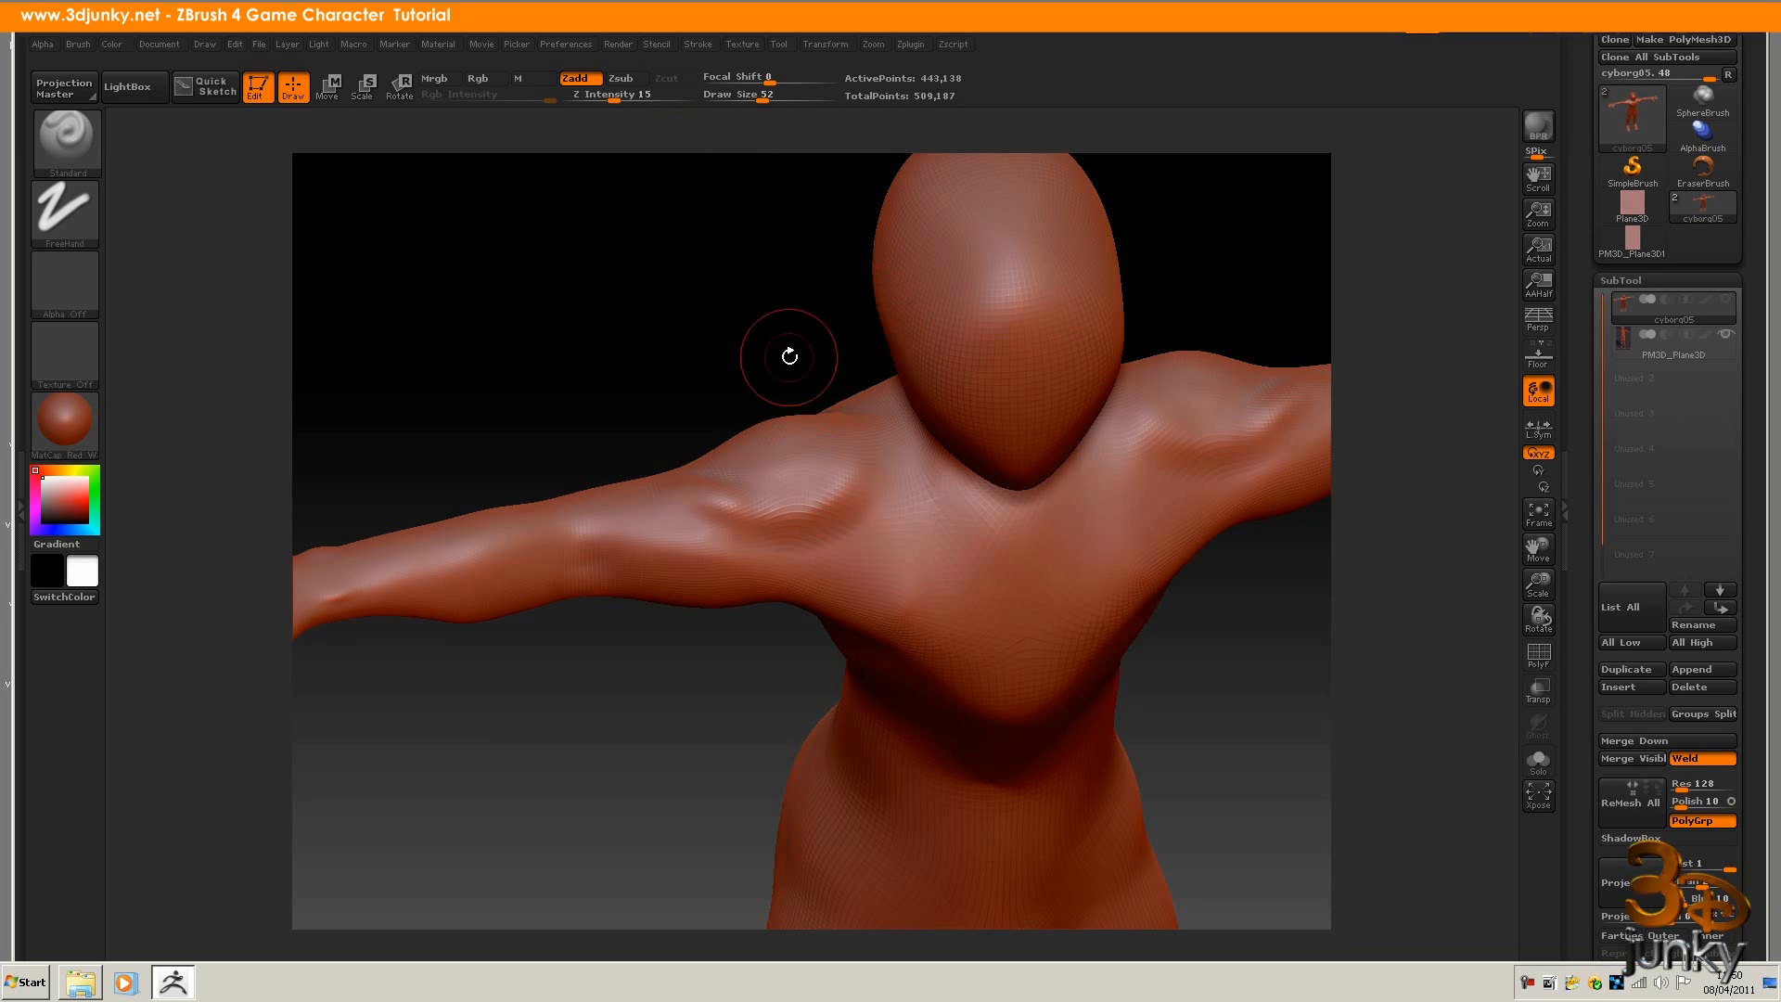
- Compare the figure with the anatomy reference and rough in the biceps on the upper arms
left_click_drag(762, 345, 576, 337, "alt")
left_click_drag(611, 397, 799, 338, "alt")
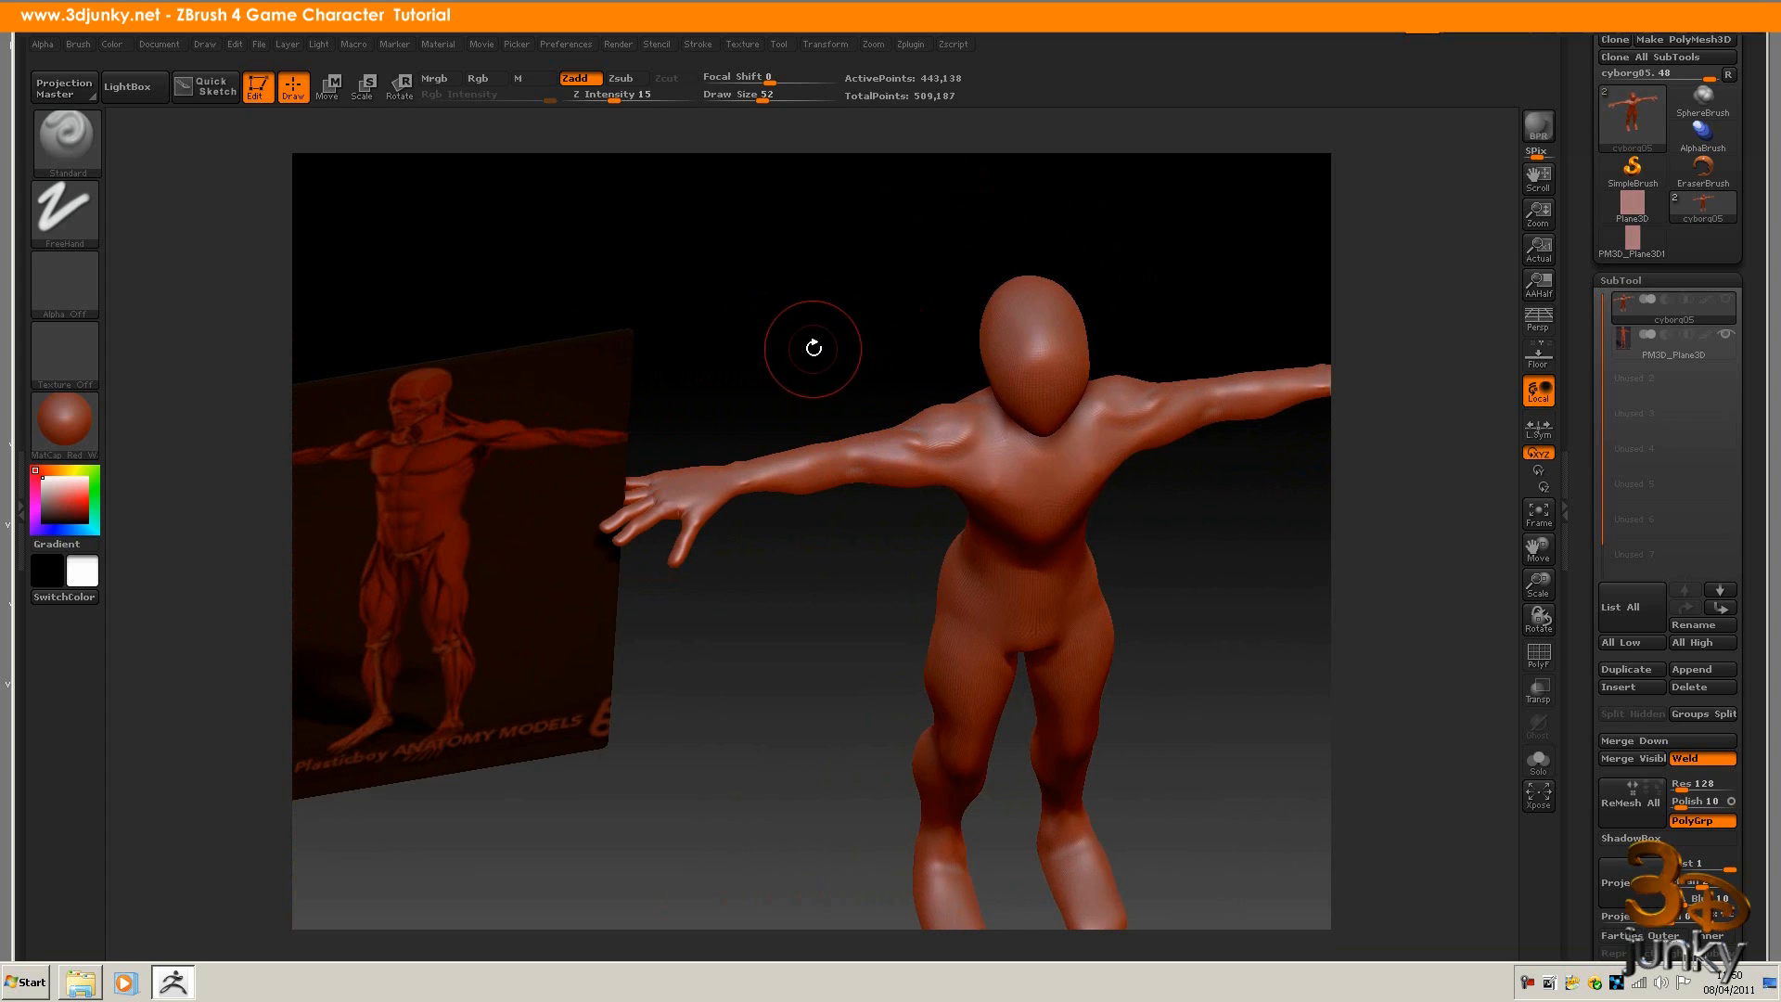
left_click_drag(831, 345, 1169, 389, "alt")
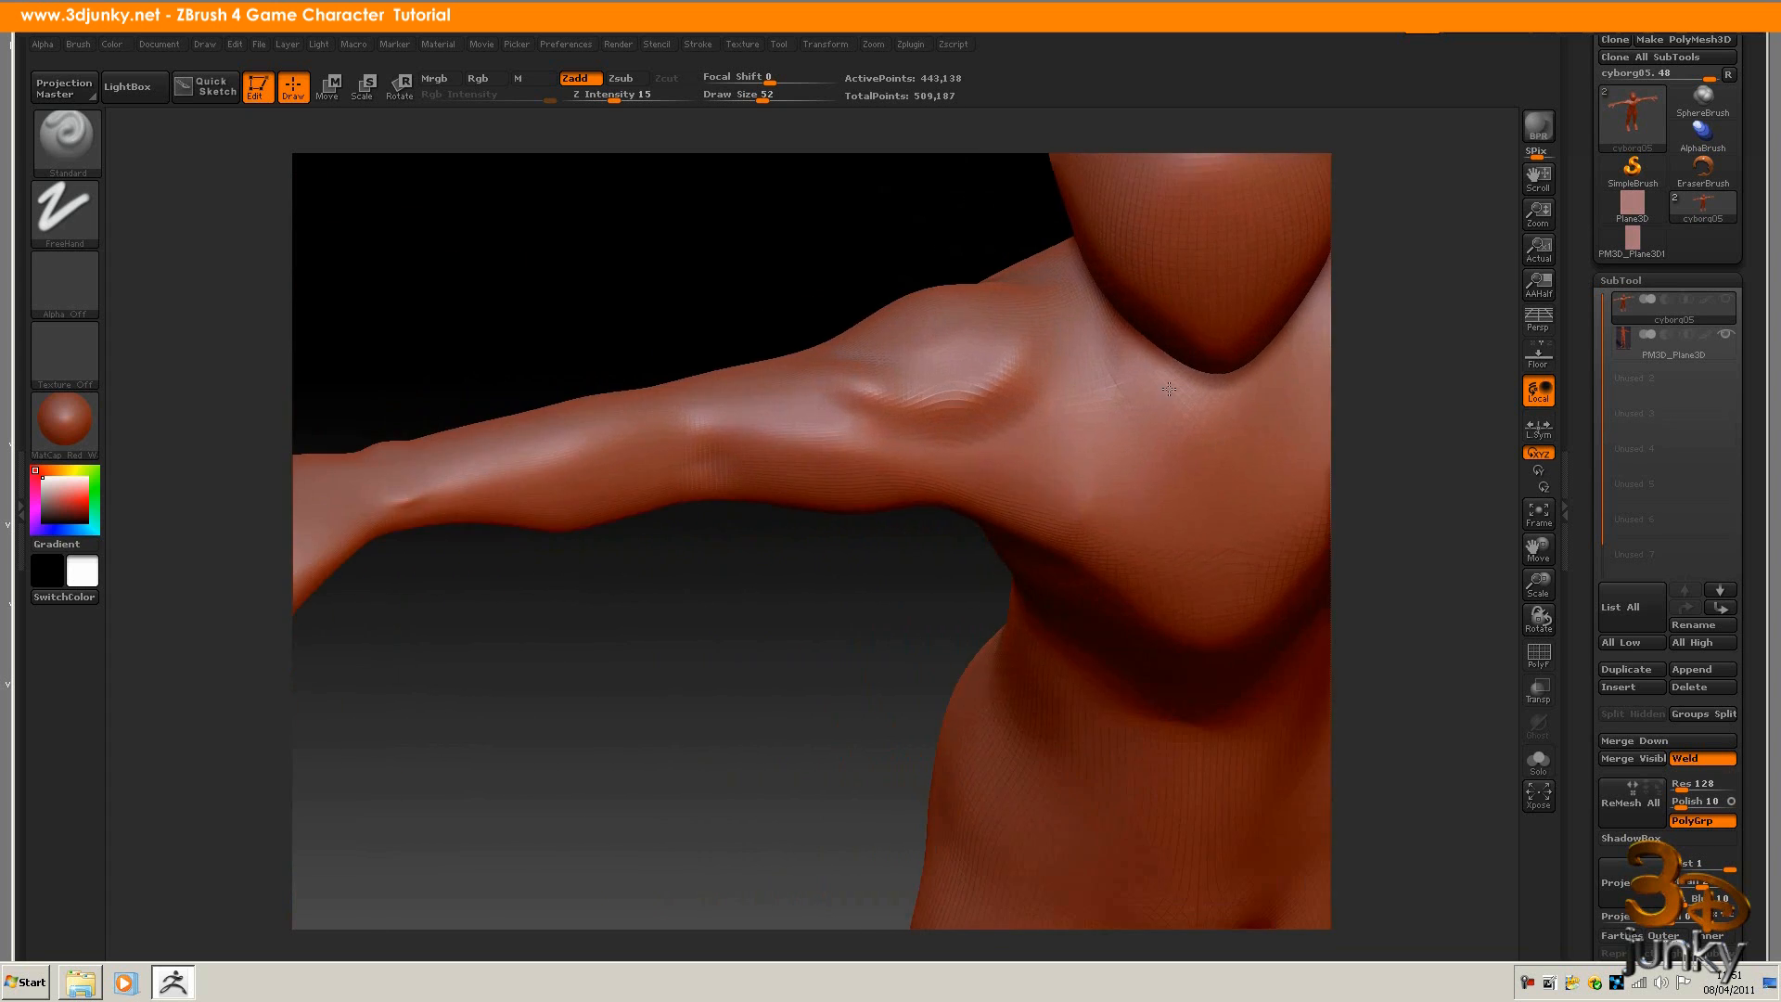
left_click_drag(937, 529, 909, 555)
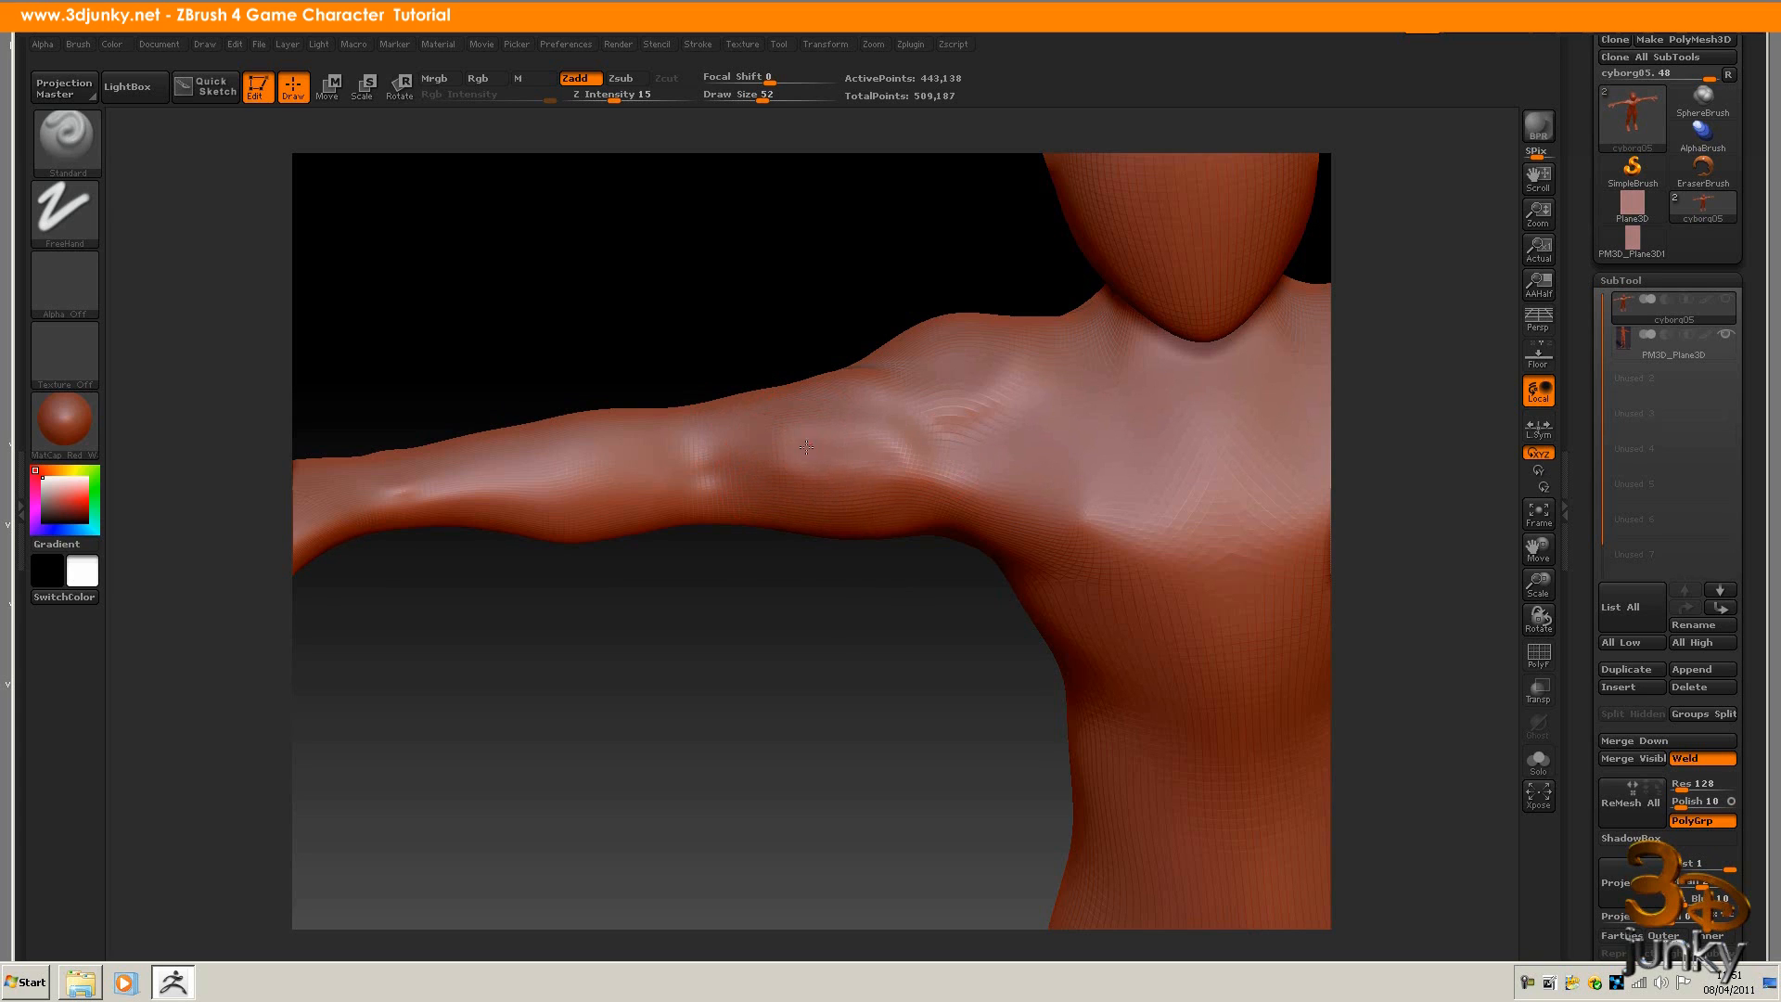
left_click_drag(806, 480, 878, 448)
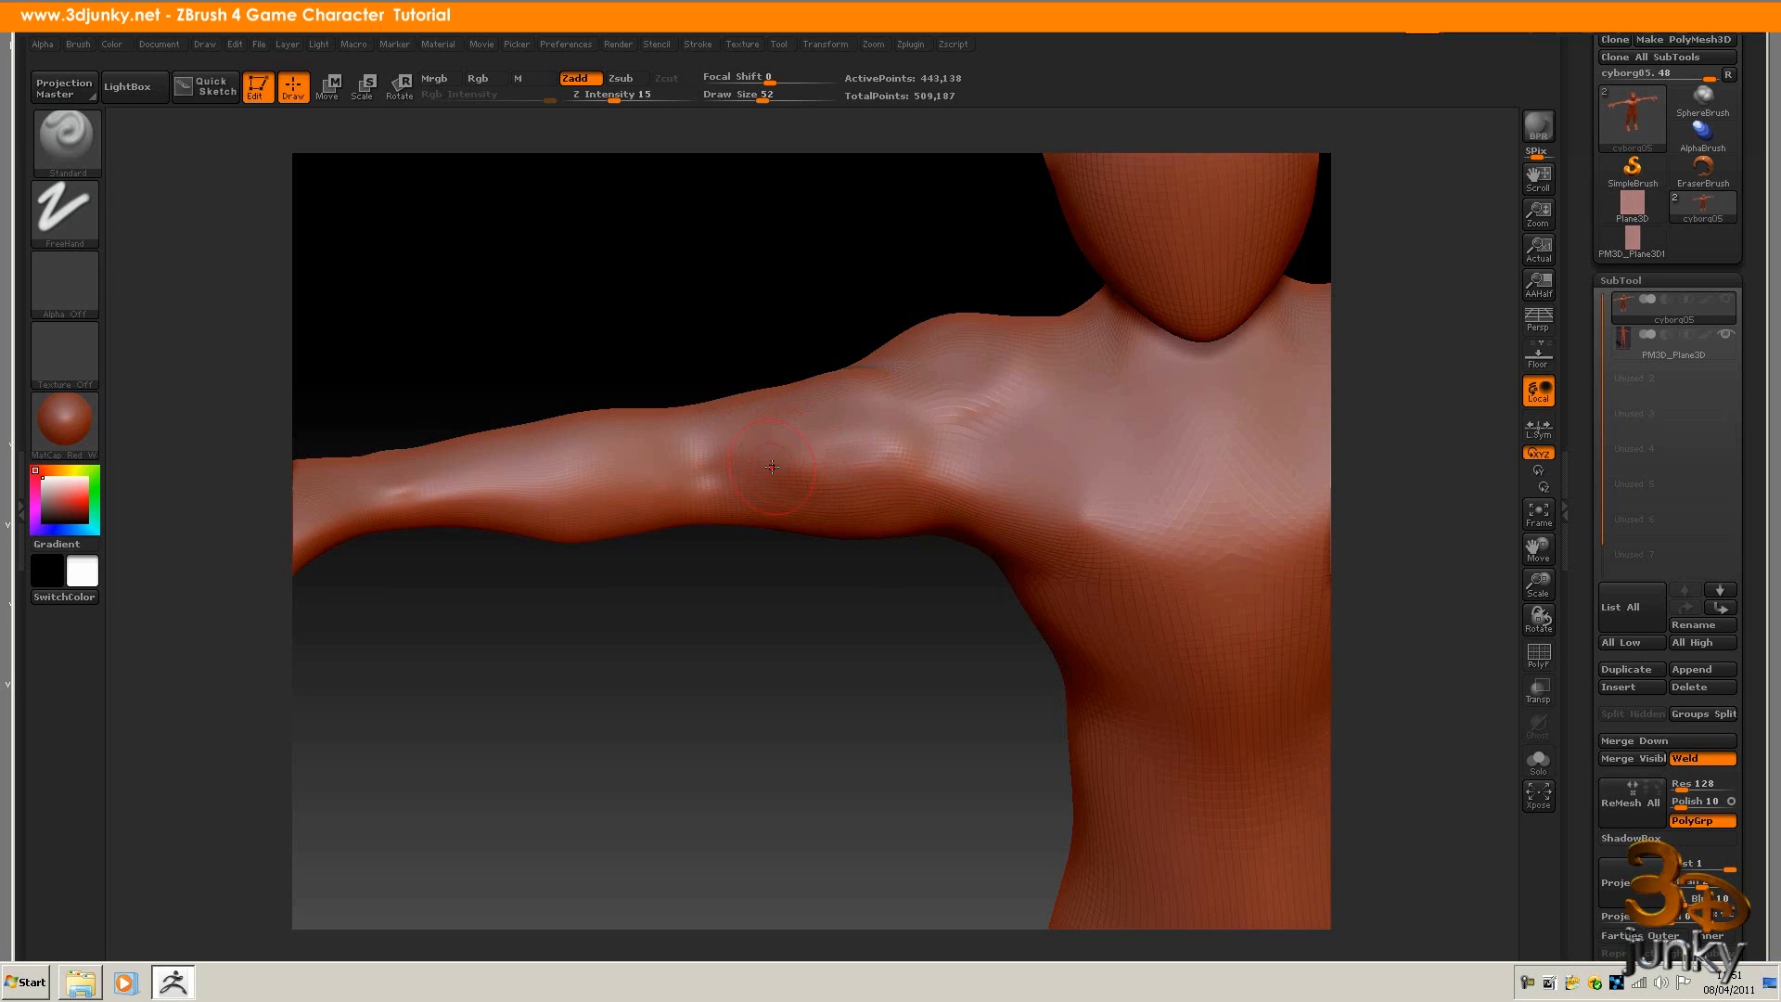
- Set Z Intensity to 27, Draw Size to 32 and Focal Shift to -72, and strengthen the biceps and deltoid strands
left_click_drag(614, 97, 631, 97)
key("space")
left_click_drag(864, 394, 820, 400)
key("space")
mouse_move(850, 435)
left_mouse_down()
mouse_move(879, 427)
mouse_move(832, 419)
mouse_move(752, 452)
mouse_move(796, 495)
mouse_move(855, 498)
mouse_move(927, 450)
mouse_move(788, 473)
mouse_move(895, 459)
left_mouse_up()
mouse_move(911, 383)
left_mouse_down()
mouse_move(970, 398)
mouse_move(1011, 367)
mouse_move(890, 362)
mouse_move(1003, 344)
mouse_move(1009, 360)
left_mouse_up()
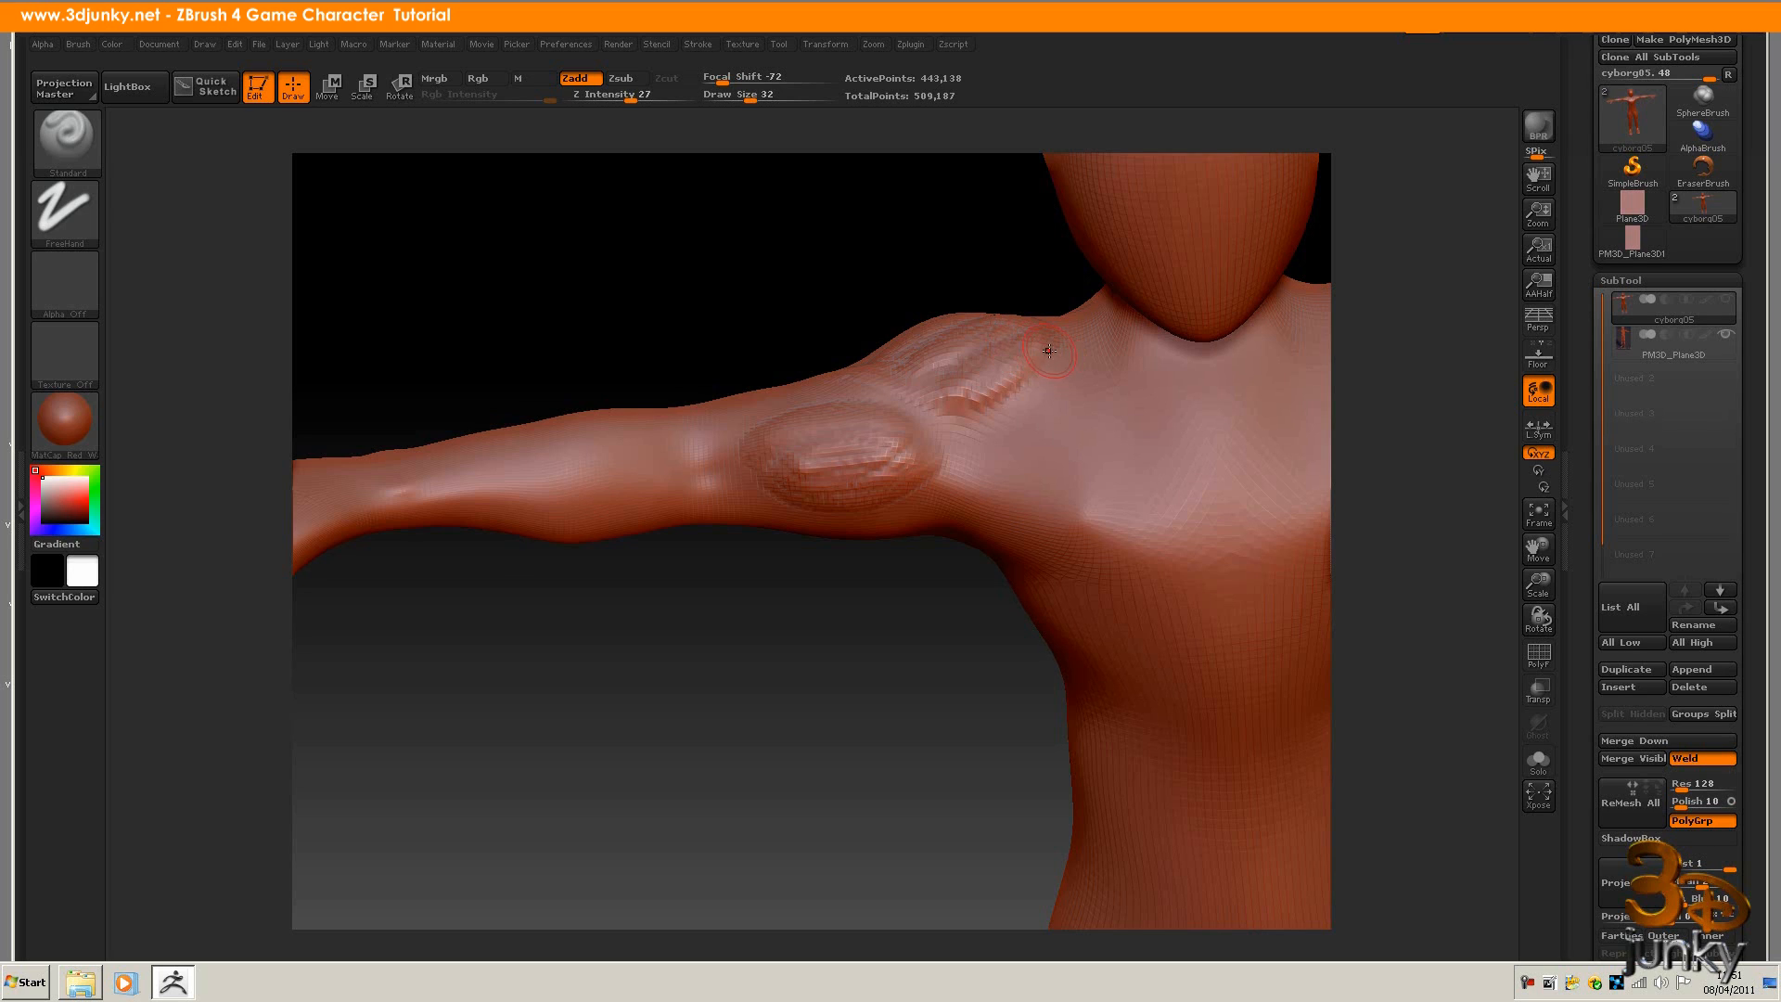
- Sculpt the collarbones from the shoulders to the base of the neck and build up the pectoral muscles
mouse_move(1128, 372)
left_mouse_down()
mouse_move(1180, 408)
mouse_move(1030, 360)
mouse_move(880, 366)
mouse_move(960, 385)
mouse_move(976, 344)
mouse_move(854, 371)
left_mouse_up()
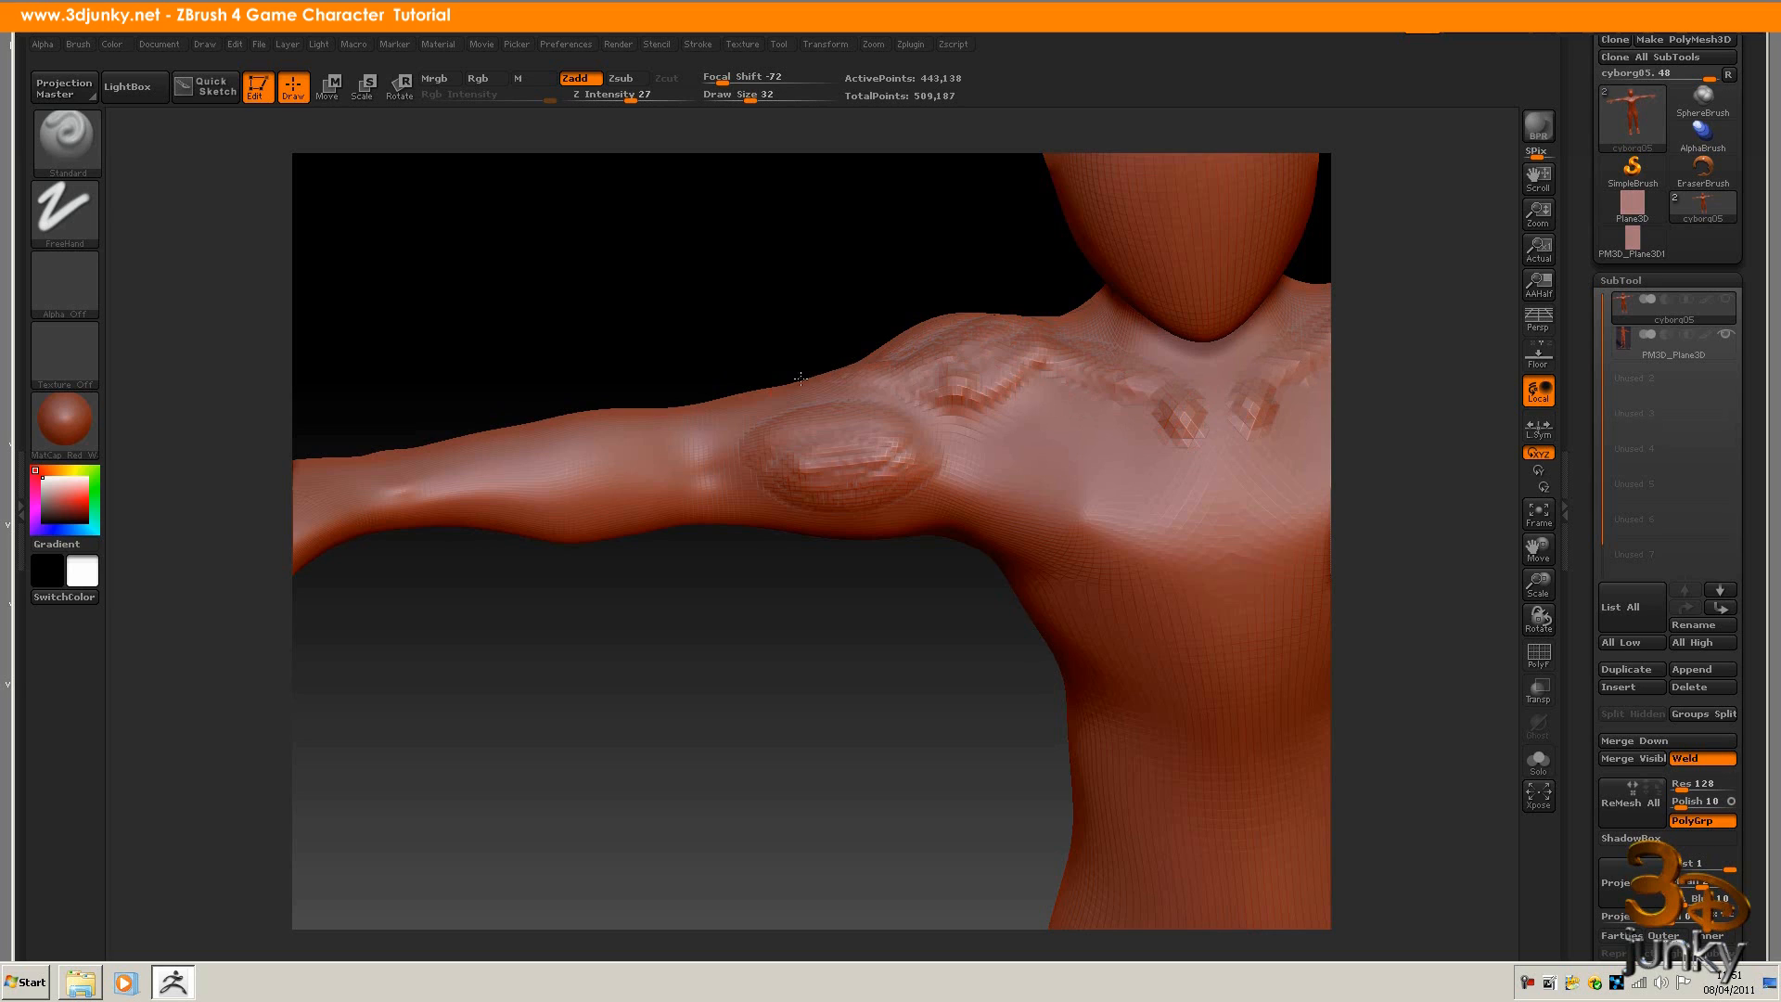
mouse_move(768, 466)
left_mouse_down()
mouse_move(931, 481)
mouse_move(980, 460)
mouse_move(956, 461)
mouse_move(983, 510)
mouse_move(1046, 552)
mouse_move(1201, 547)
mouse_move(997, 477)
mouse_move(1155, 529)
left_mouse_up()
mouse_move(1159, 464)
left_mouse_down()
mouse_move(1065, 477)
mouse_move(988, 436)
mouse_move(1178, 478)
mouse_move(1030, 446)
mouse_move(1257, 524)
mouse_move(1204, 583)
left_mouse_up()
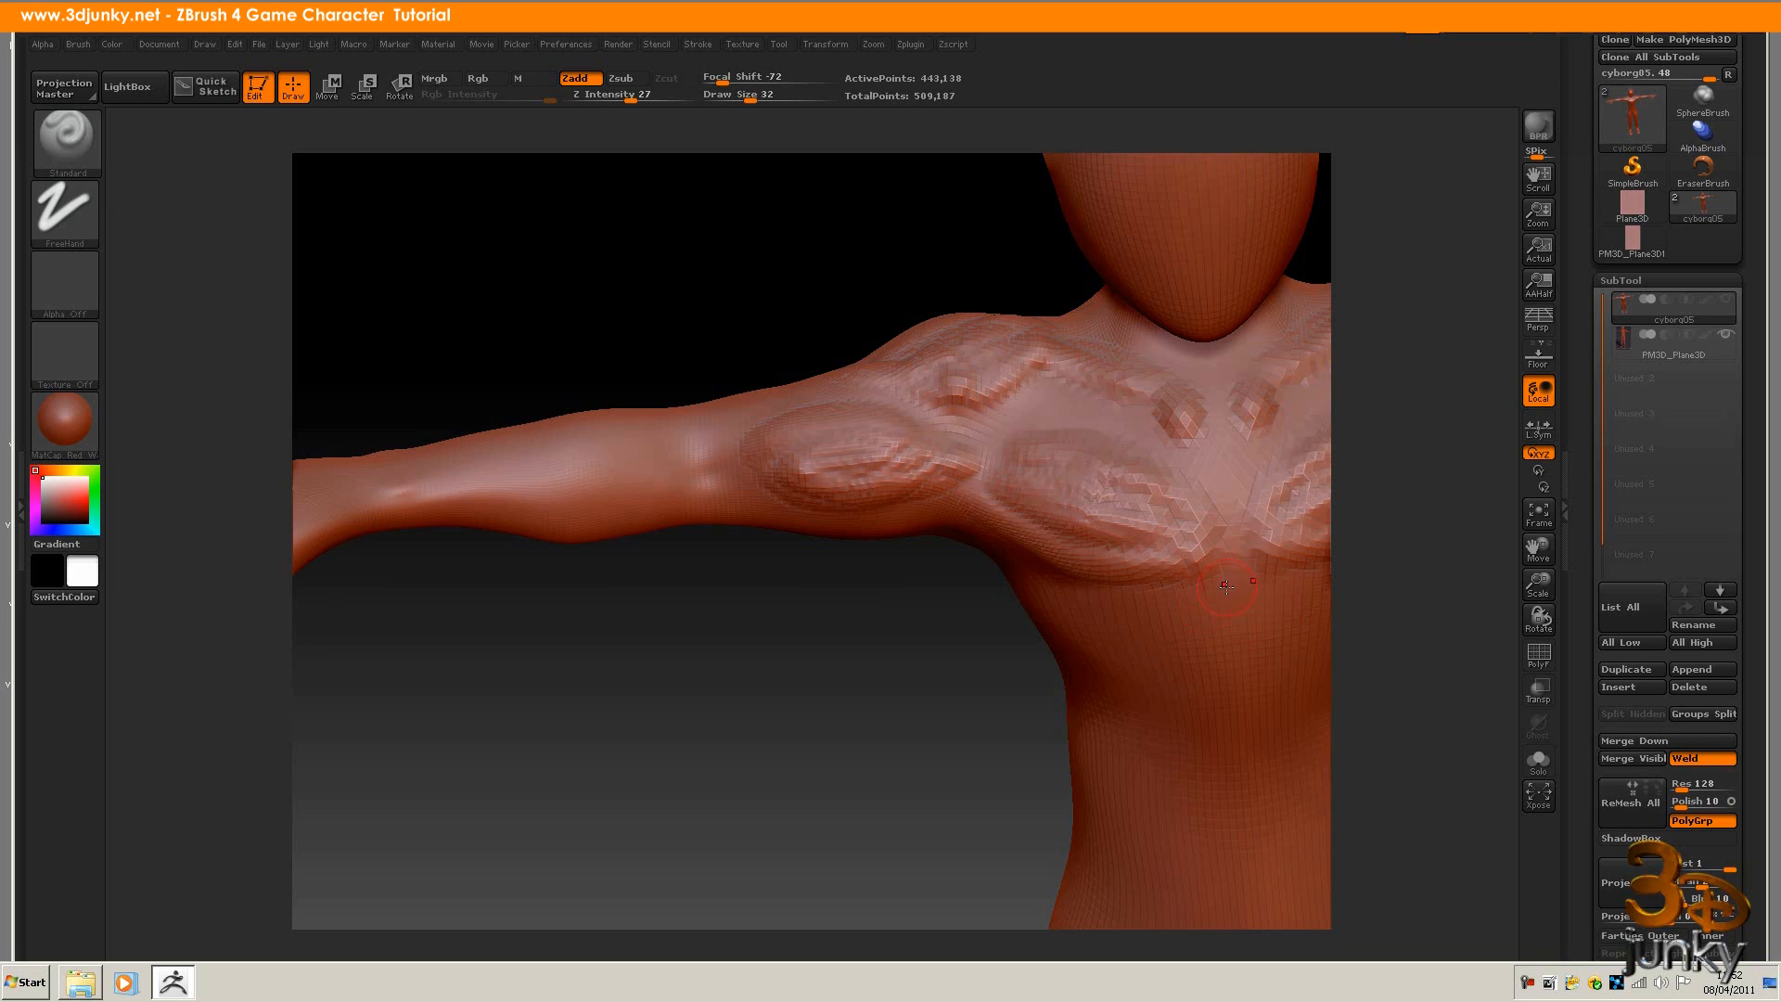
- Sculpt the lower sternum as a narrow raised wedge running down between the pectorals
left_click_drag(1235, 579, 1240, 653)
left_click_drag(1225, 583, 1254, 688)
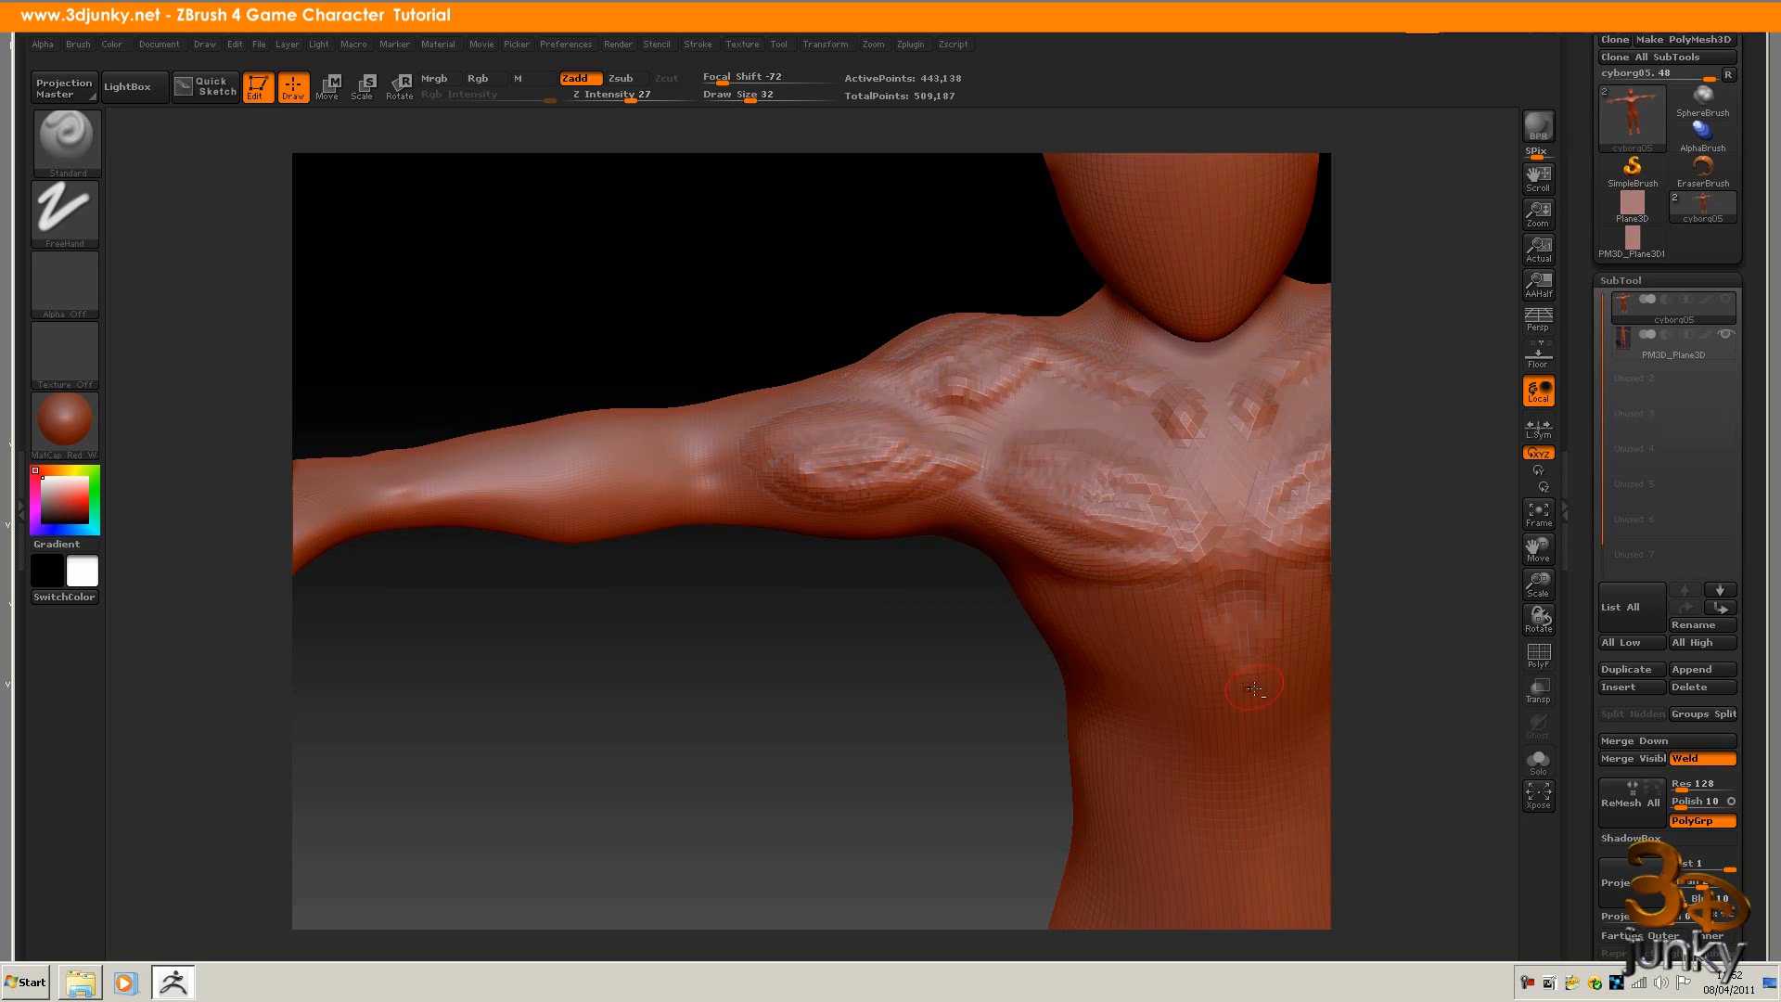
left_click_drag(1239, 596, 1244, 705)
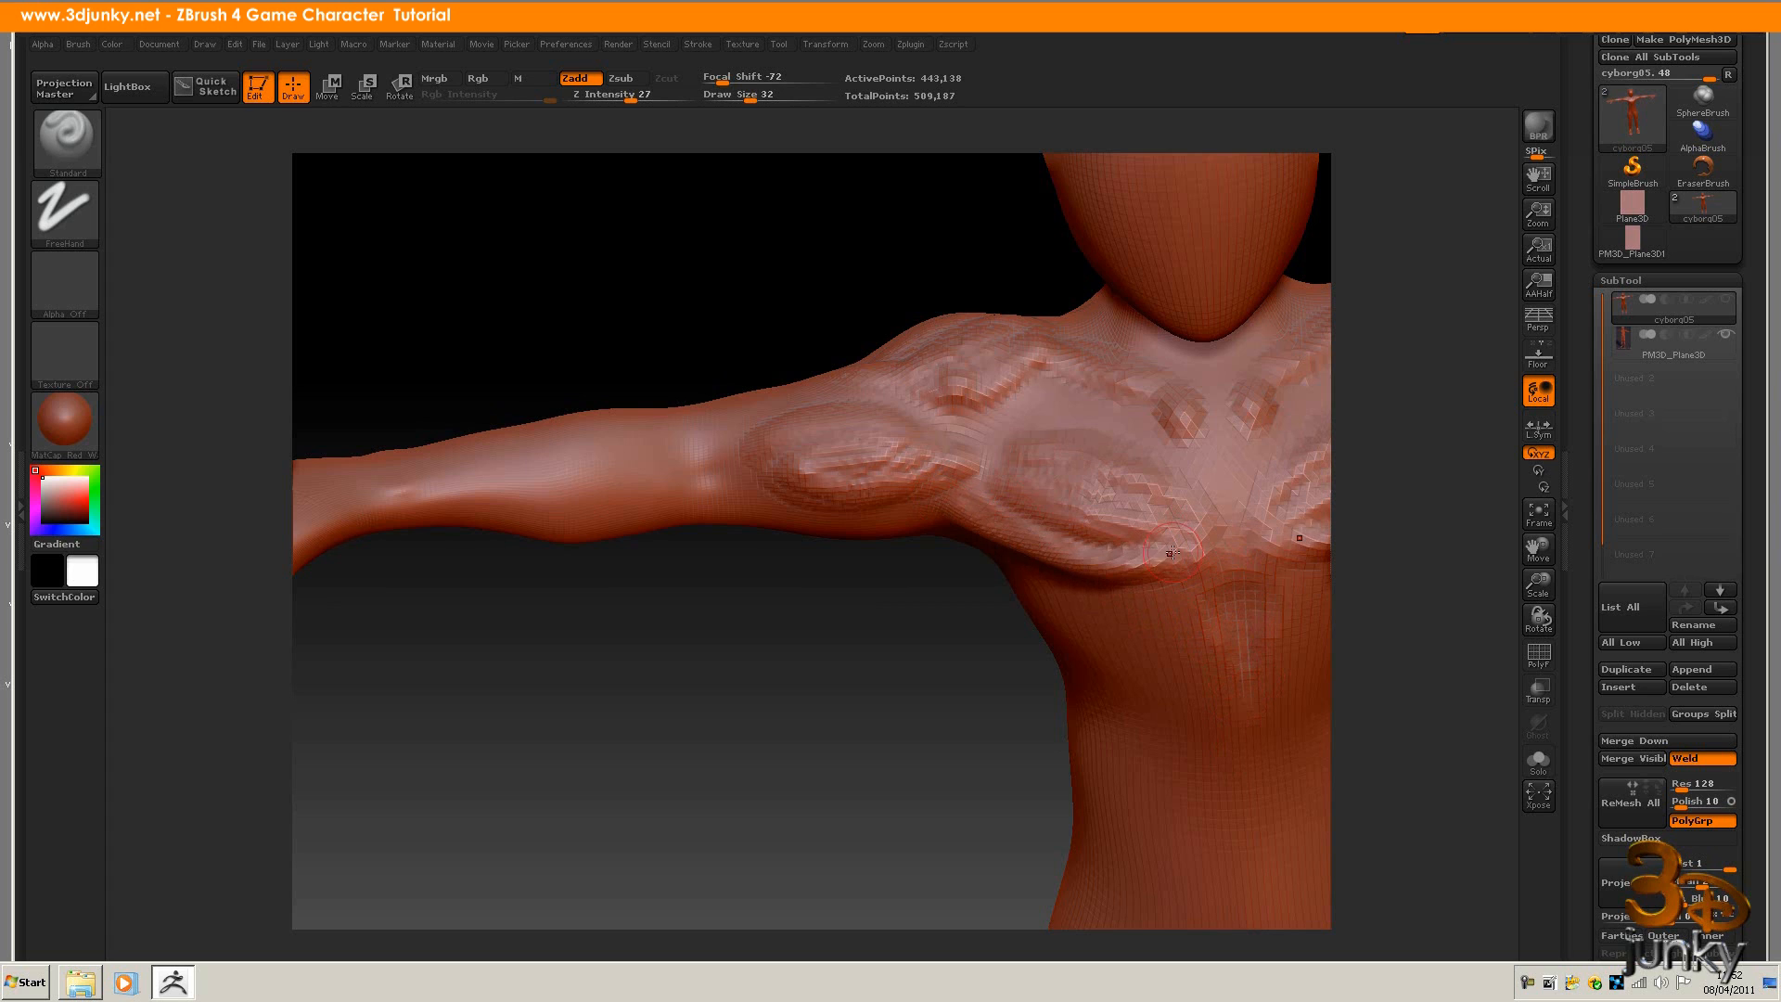
- Add muscle volume to the underside of the upper arms below the biceps
left_click_drag(987, 637, 903, 567)
mouse_move(758, 538)
left_mouse_down()
mouse_move(835, 554)
mouse_move(914, 520)
mouse_move(852, 496)
mouse_move(828, 542)
left_mouse_up()
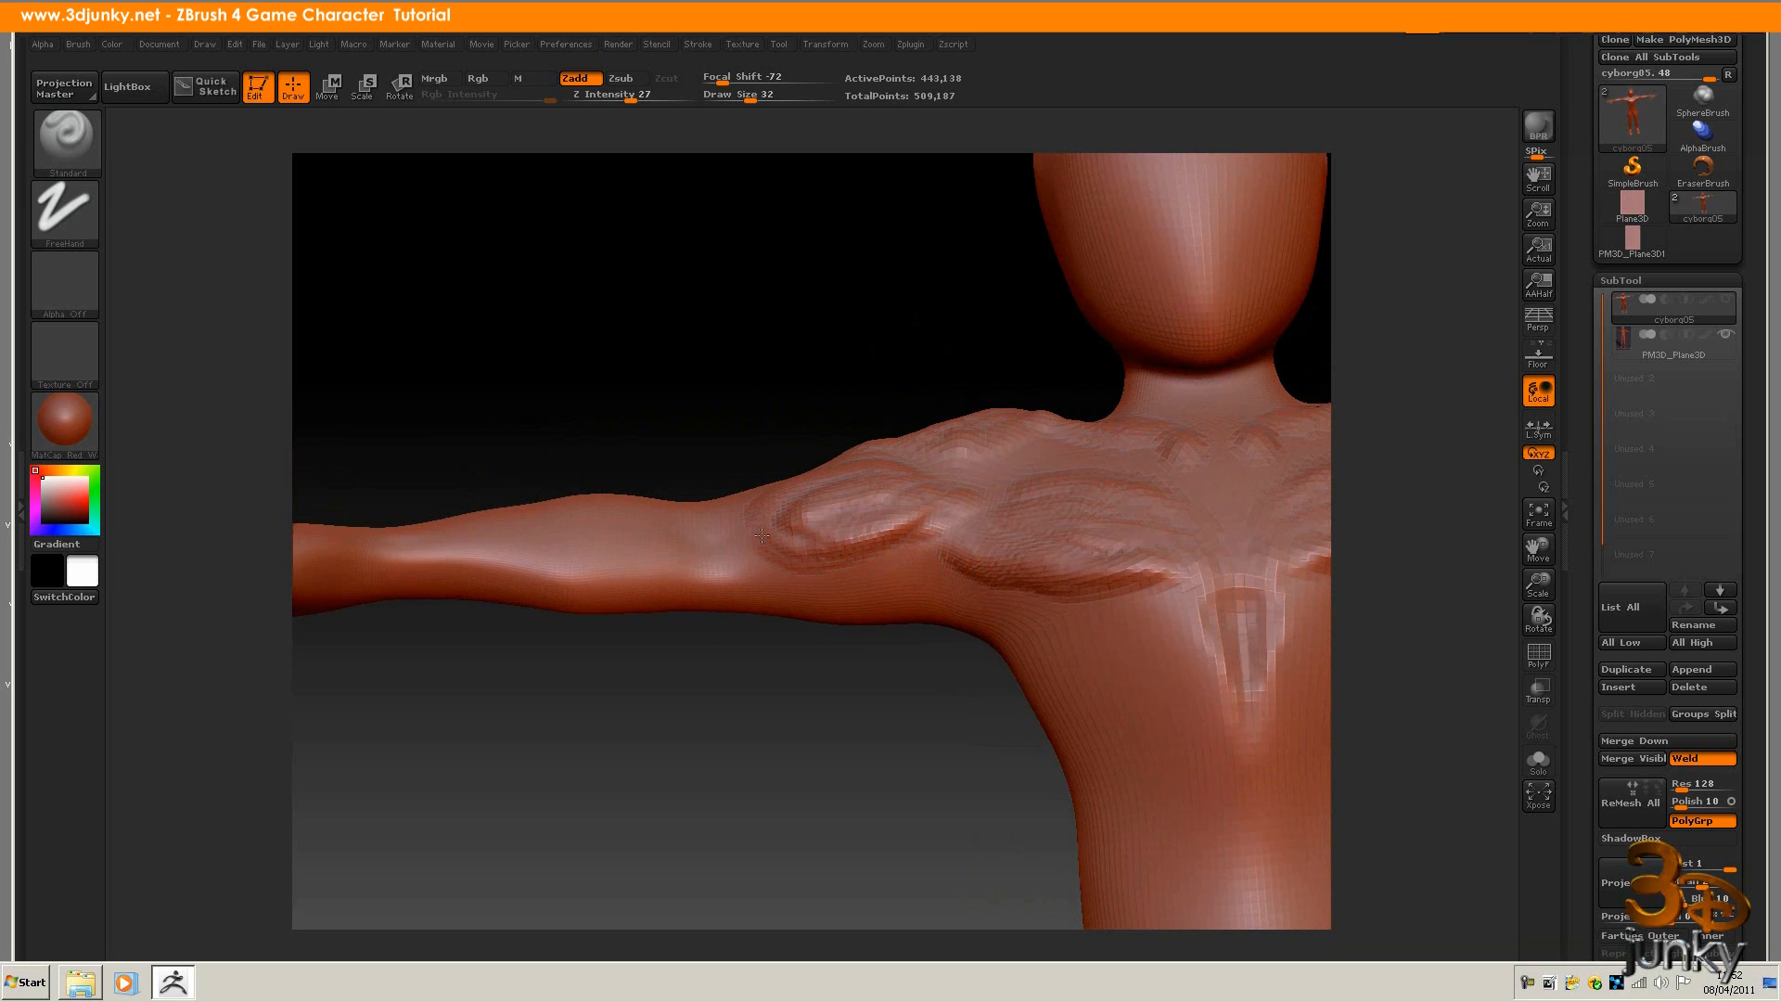
mouse_move(782, 600)
left_mouse_down()
mouse_move(890, 589)
mouse_move(965, 622)
mouse_move(769, 592)
mouse_move(863, 603)
mouse_move(937, 593)
mouse_move(808, 601)
mouse_move(992, 566)
mouse_move(965, 626)
mouse_move(917, 594)
mouse_move(976, 628)
mouse_move(927, 577)
left_mouse_up()
- Thicken the lower edges of the pectorals and blend them in towards the sternum
left_click_drag(911, 704, 938, 750)
left_click_drag(891, 722, 649, 704, "alt")
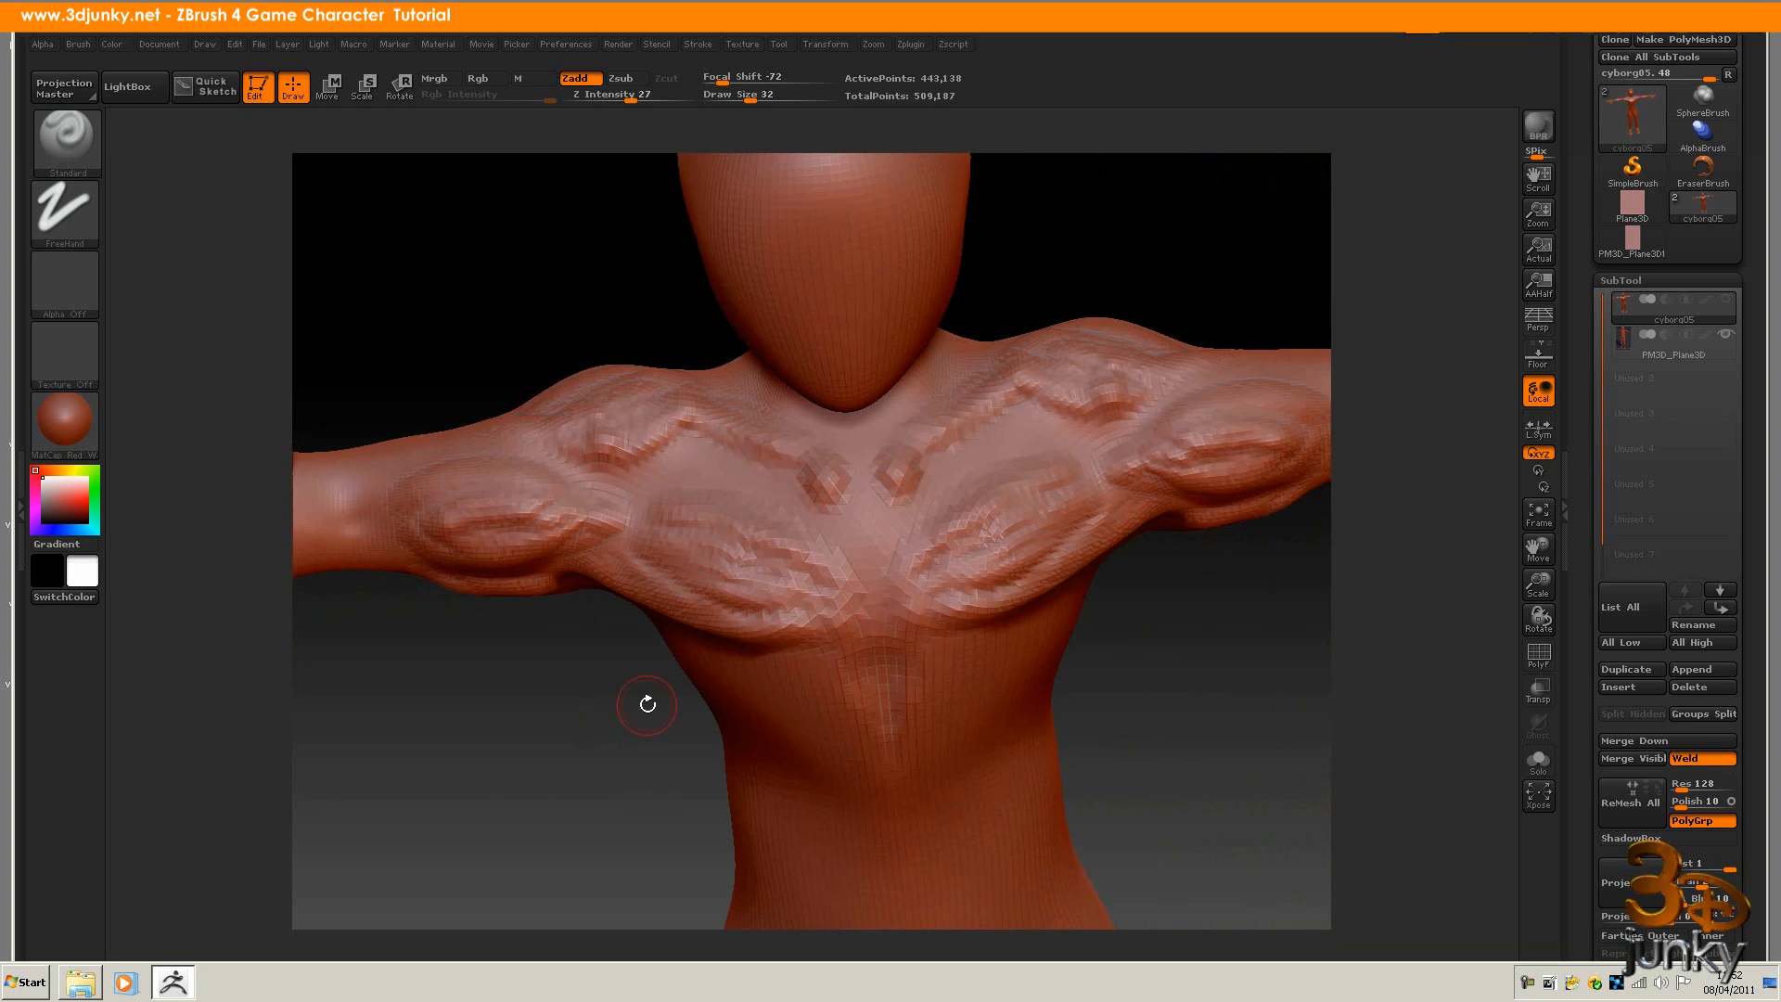
left_click_drag(1119, 655, 1122, 601)
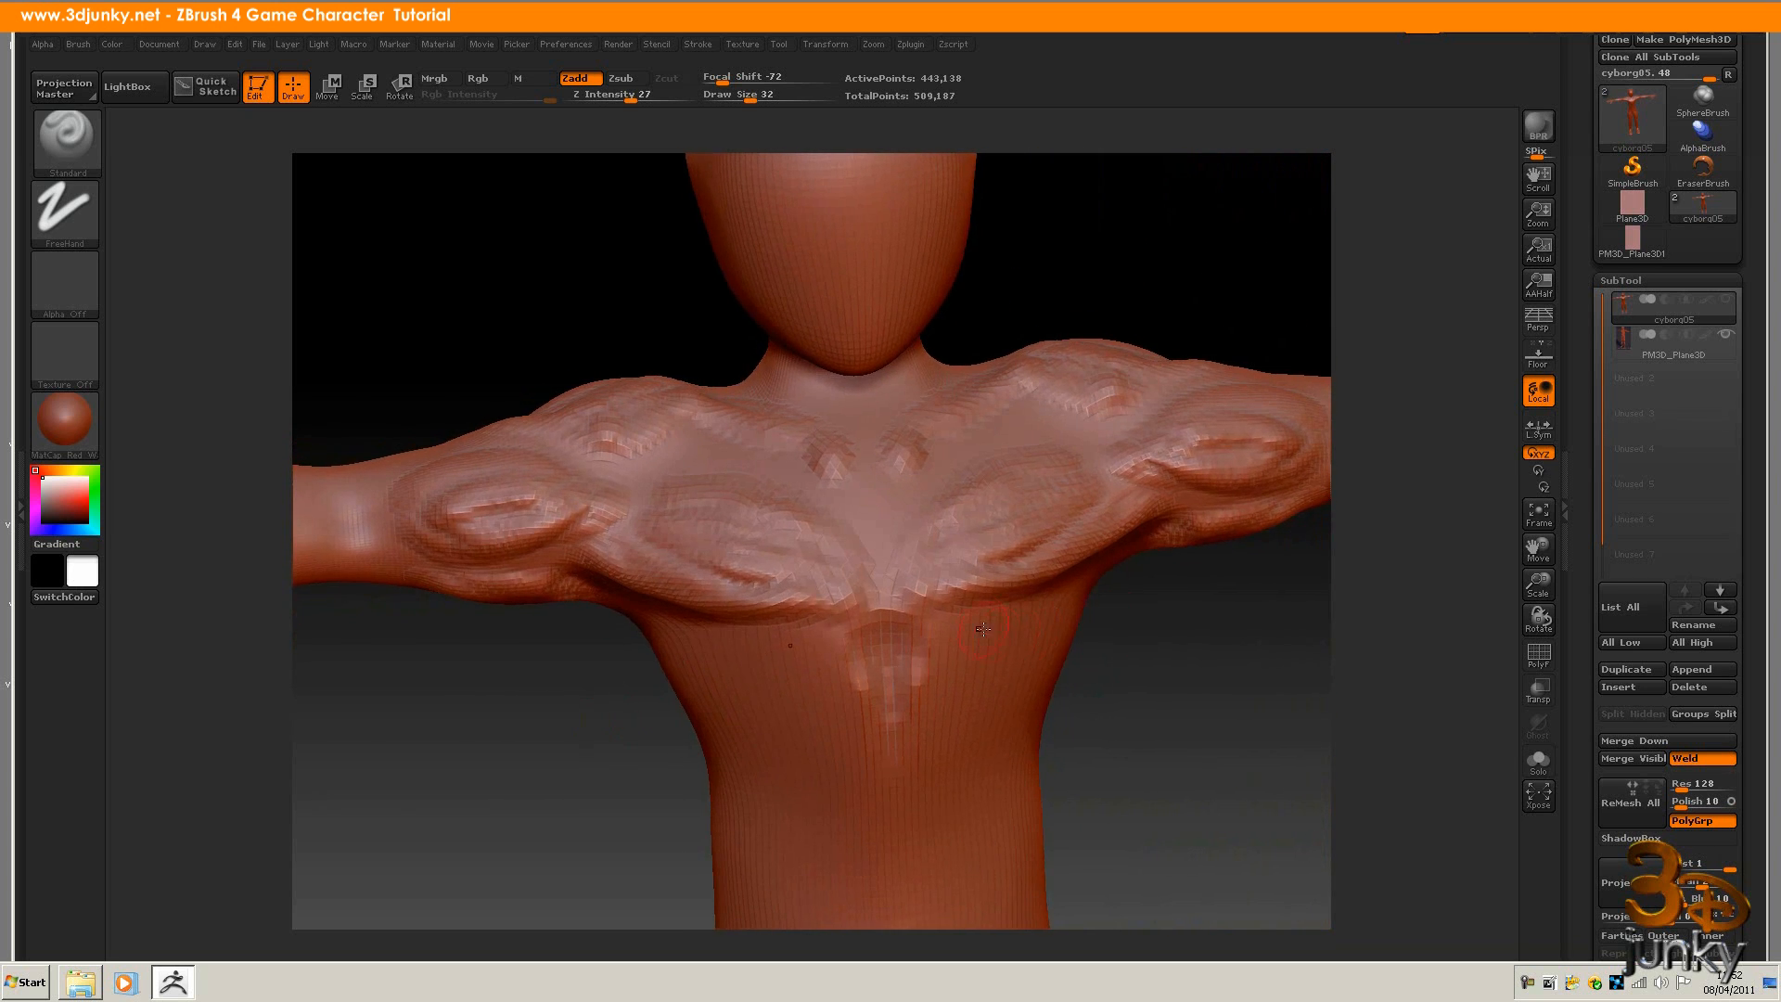
mouse_move(953, 619)
left_mouse_down()
mouse_move(1073, 565)
mouse_move(1020, 626)
mouse_move(951, 638)
mouse_move(995, 613)
mouse_move(911, 560)
left_mouse_up()
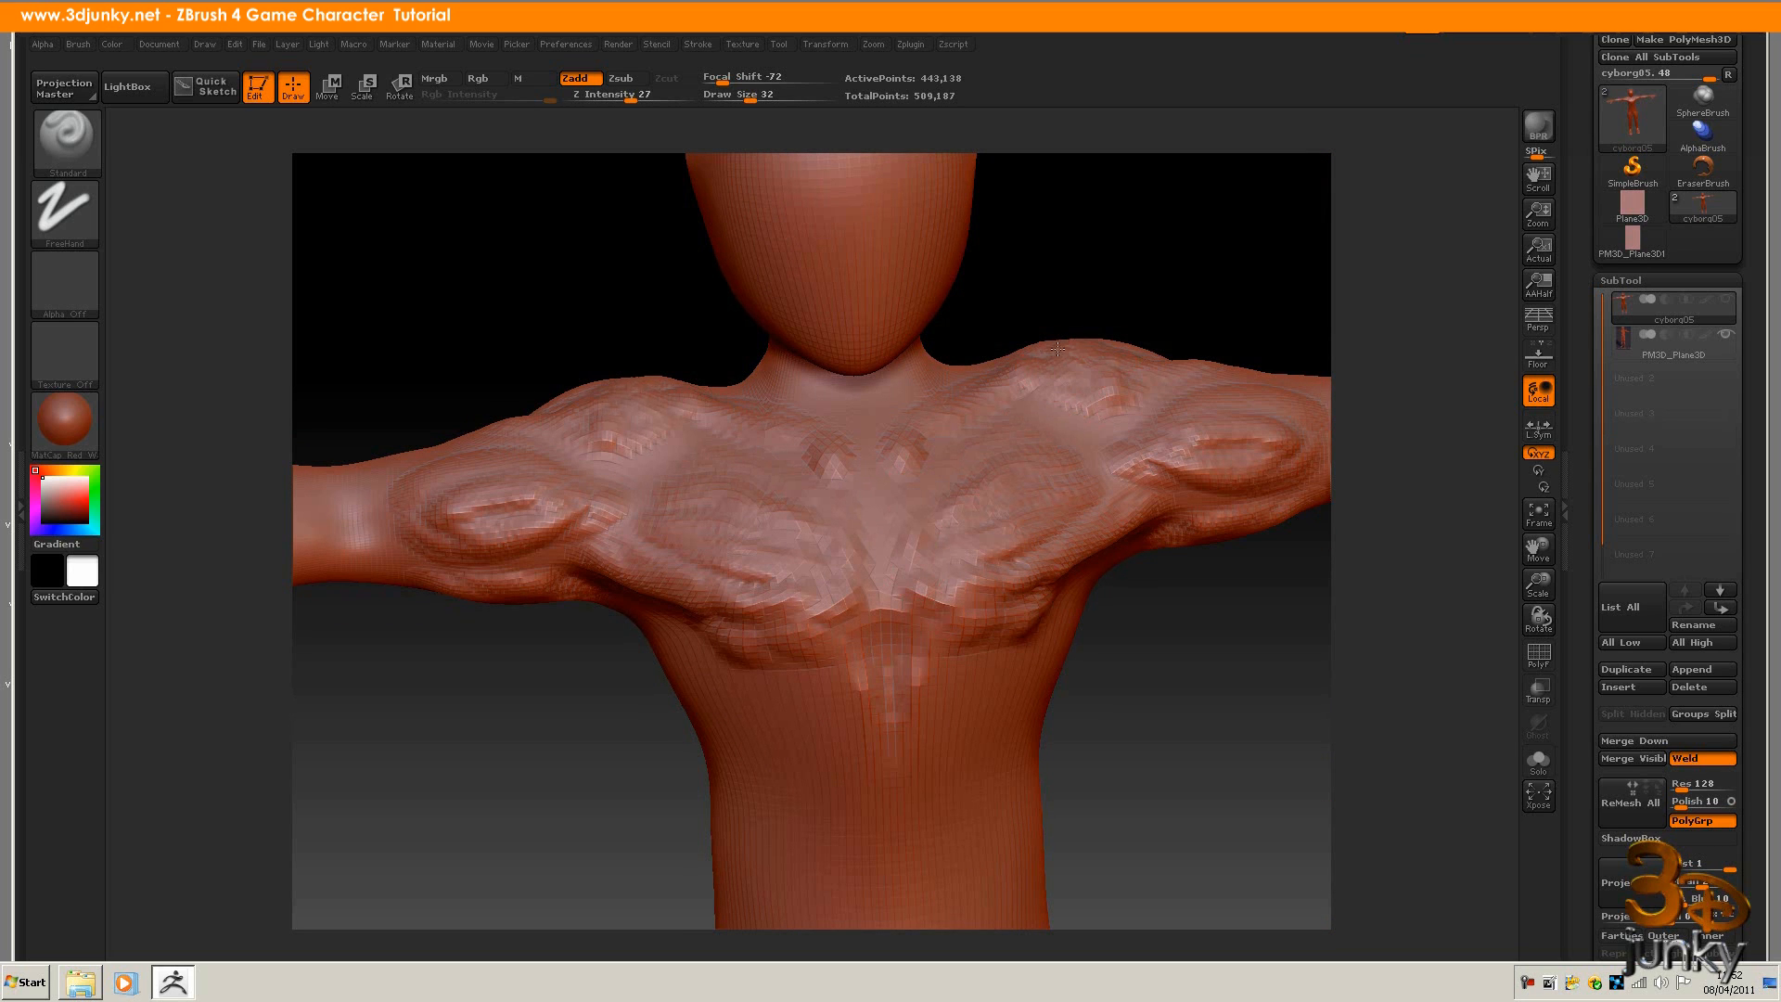
- Sculpt the neck muscles running from behind the jaw down to the collarbones
mouse_move(1057, 271)
left_mouse_down()
mouse_move(972, 259)
mouse_move(956, 308)
mouse_move(957, 274)
left_mouse_up()
mouse_move(954, 343)
left_mouse_down()
mouse_move(982, 226)
mouse_move(1020, 271)
mouse_move(1008, 283)
mouse_move(1208, 282)
mouse_move(1145, 310)
left_mouse_up()
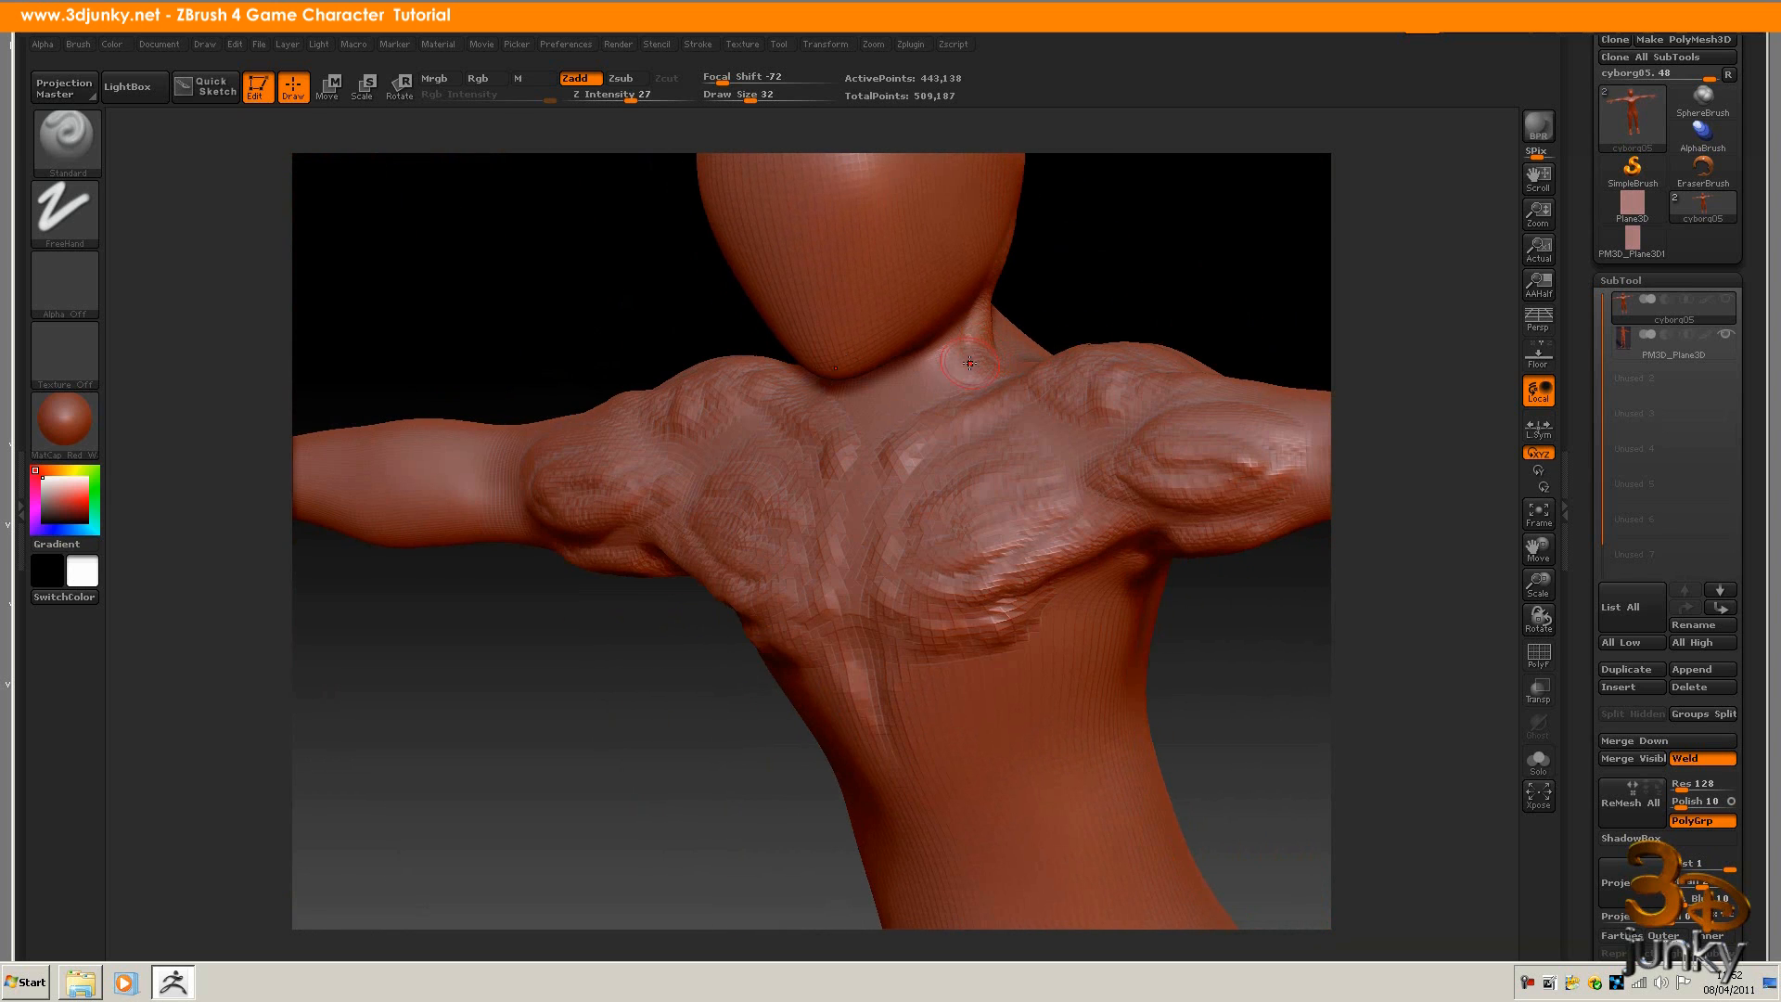
left_click_drag(1089, 287, 1051, 285)
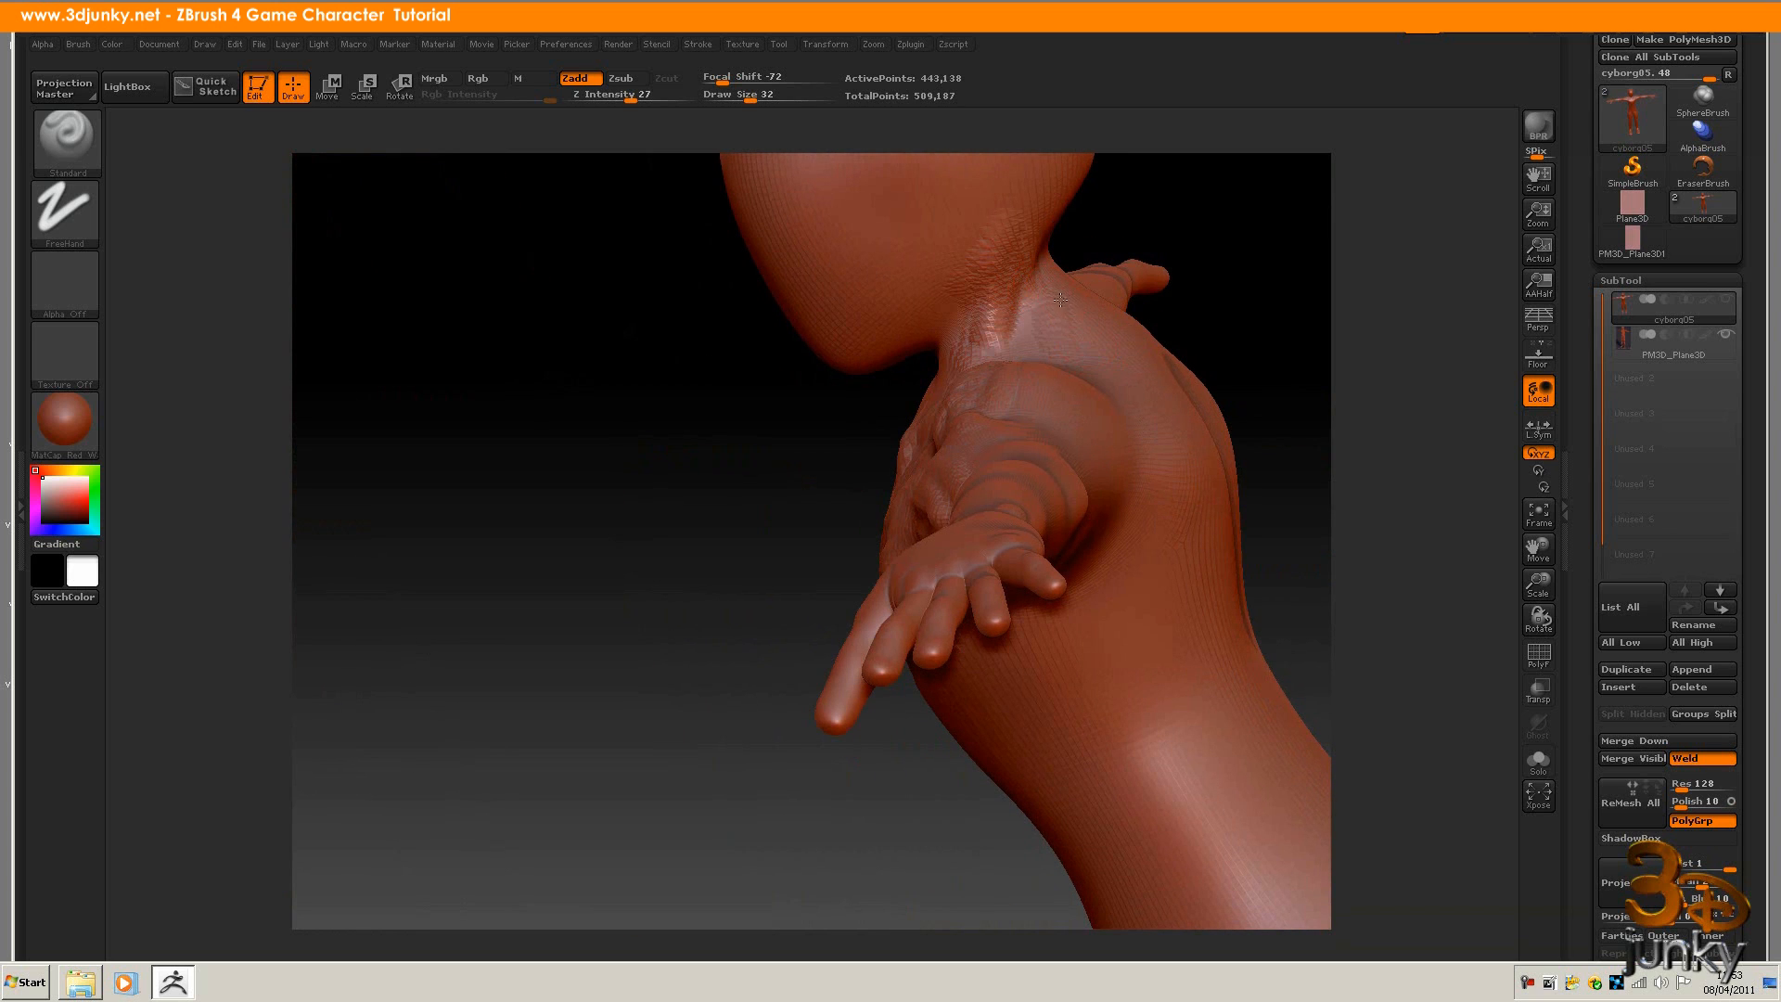
- Sculpt the upper back and rear shoulder muscles and the triceps on the back of the upper arms
left_click_drag(1235, 326, 1153, 336)
mouse_move(1000, 453)
left_mouse_down()
mouse_move(1104, 481)
mouse_move(1178, 474)
mouse_move(1152, 367)
mouse_move(1280, 380)
mouse_move(1141, 446)
mouse_move(1085, 431)
mouse_move(984, 472)
mouse_move(805, 453)
left_mouse_up()
mouse_move(911, 368)
left_mouse_down()
mouse_move(796, 440)
mouse_move(835, 476)
mouse_move(924, 422)
mouse_move(855, 529)
mouse_move(923, 460)
mouse_move(983, 473)
mouse_move(928, 545)
mouse_move(810, 554)
mouse_move(872, 543)
mouse_move(918, 492)
mouse_move(816, 543)
mouse_move(955, 478)
mouse_move(797, 542)
left_mouse_up()
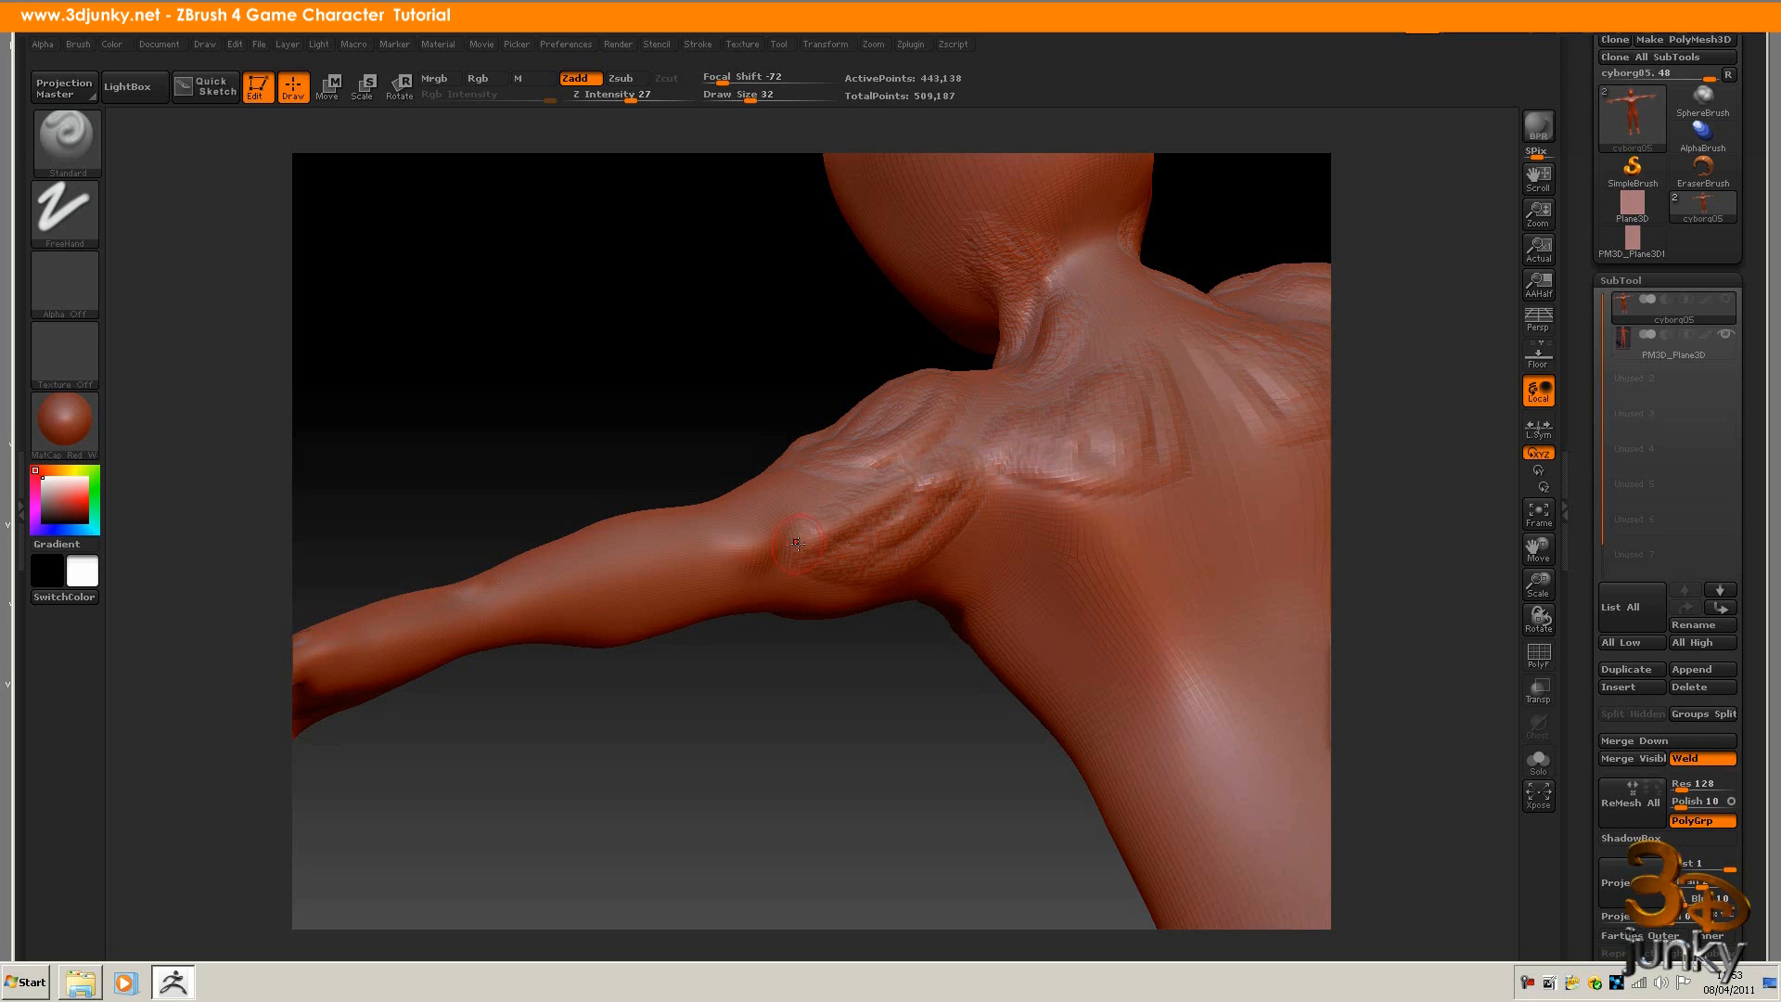
- Sculpt muscle strands along the forearms and refine the muscles on the back of the upper arms
left_click_drag(783, 668, 715, 615)
left_click_drag(614, 691, 558, 749)
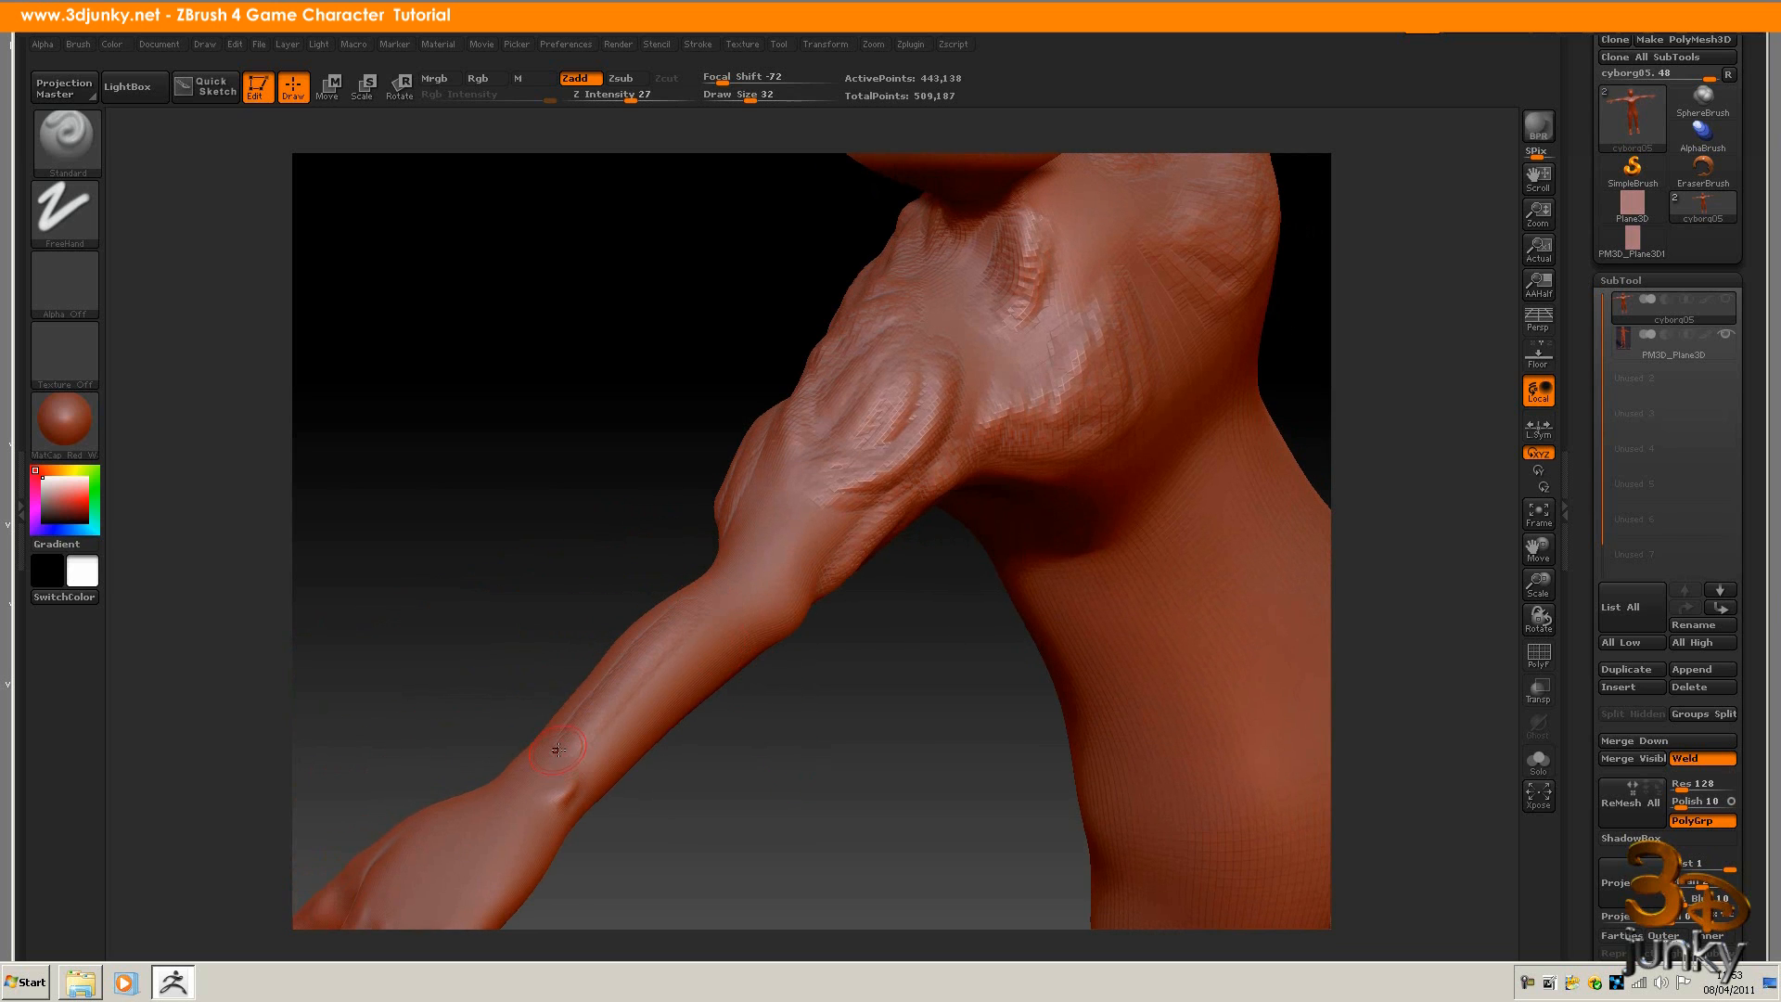
mouse_move(613, 652)
left_mouse_down()
mouse_move(689, 591)
mouse_move(645, 685)
mouse_move(689, 633)
left_mouse_up()
mouse_move(770, 530)
left_mouse_down()
mouse_move(855, 457)
mouse_move(784, 510)
mouse_move(846, 431)
mouse_move(848, 375)
left_mouse_up()
- Sculpt the jawline on the head and build up the jaw muscle towards the cheek
left_click_drag(618, 561, 731, 690)
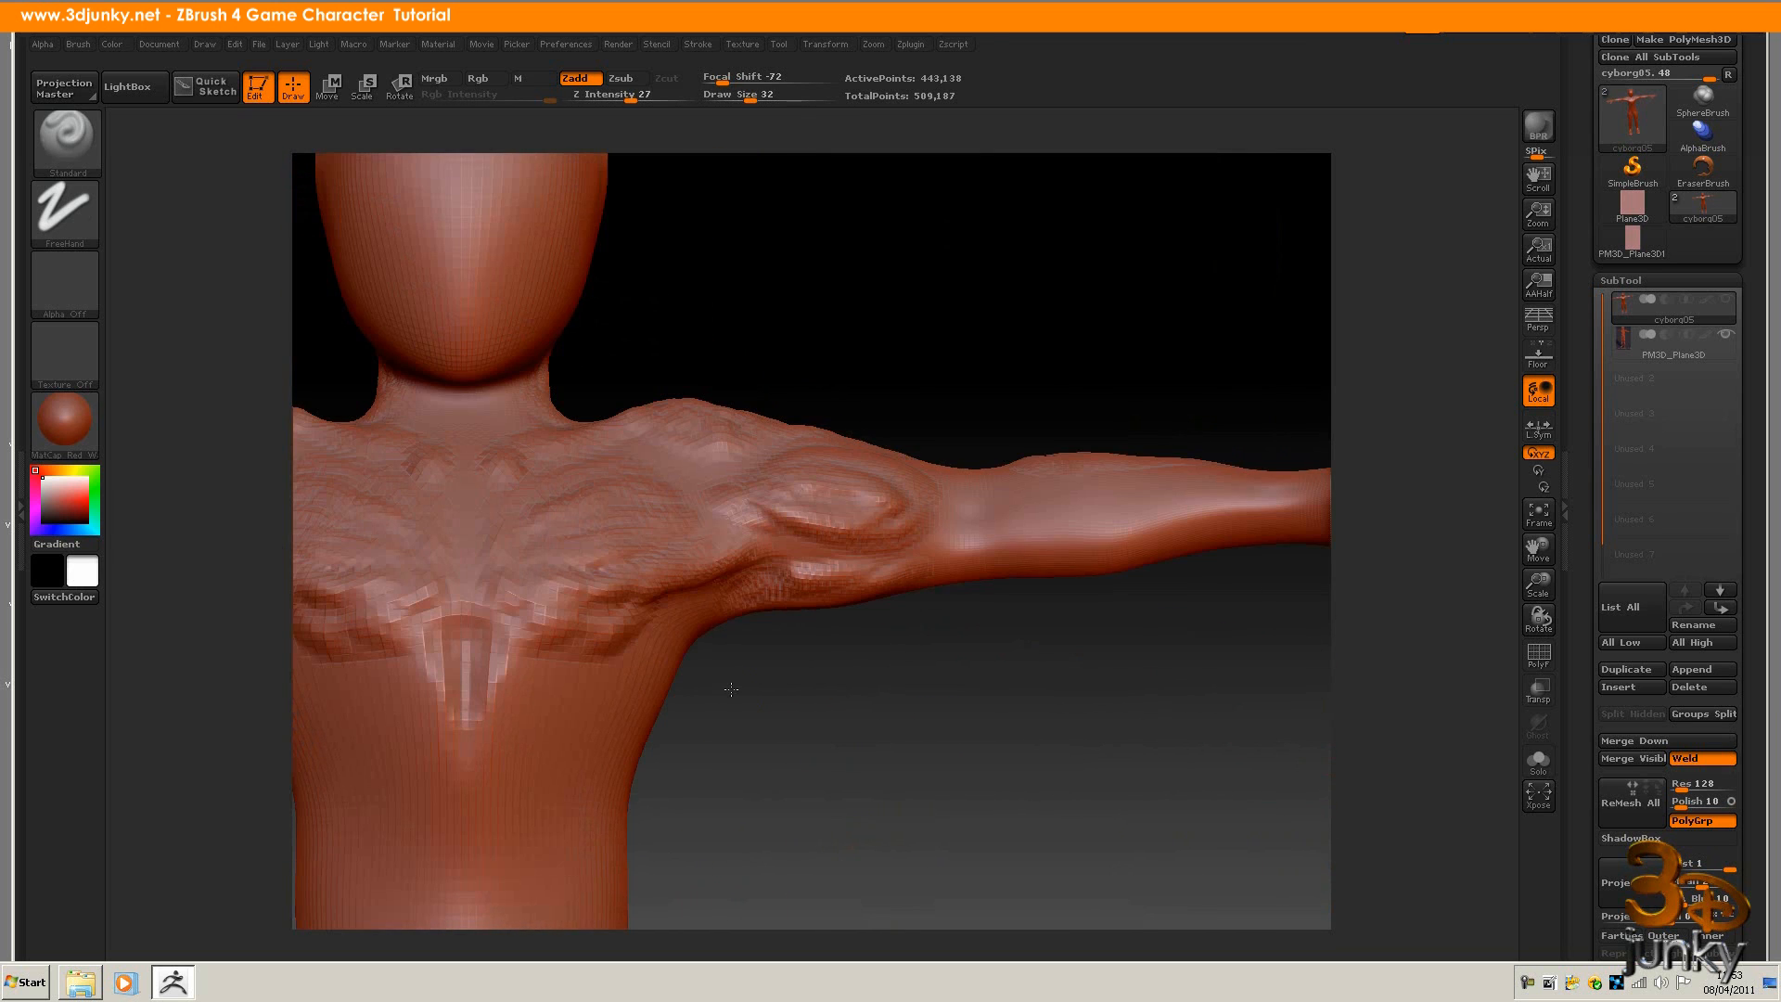
left_click_drag(842, 338, 988, 365)
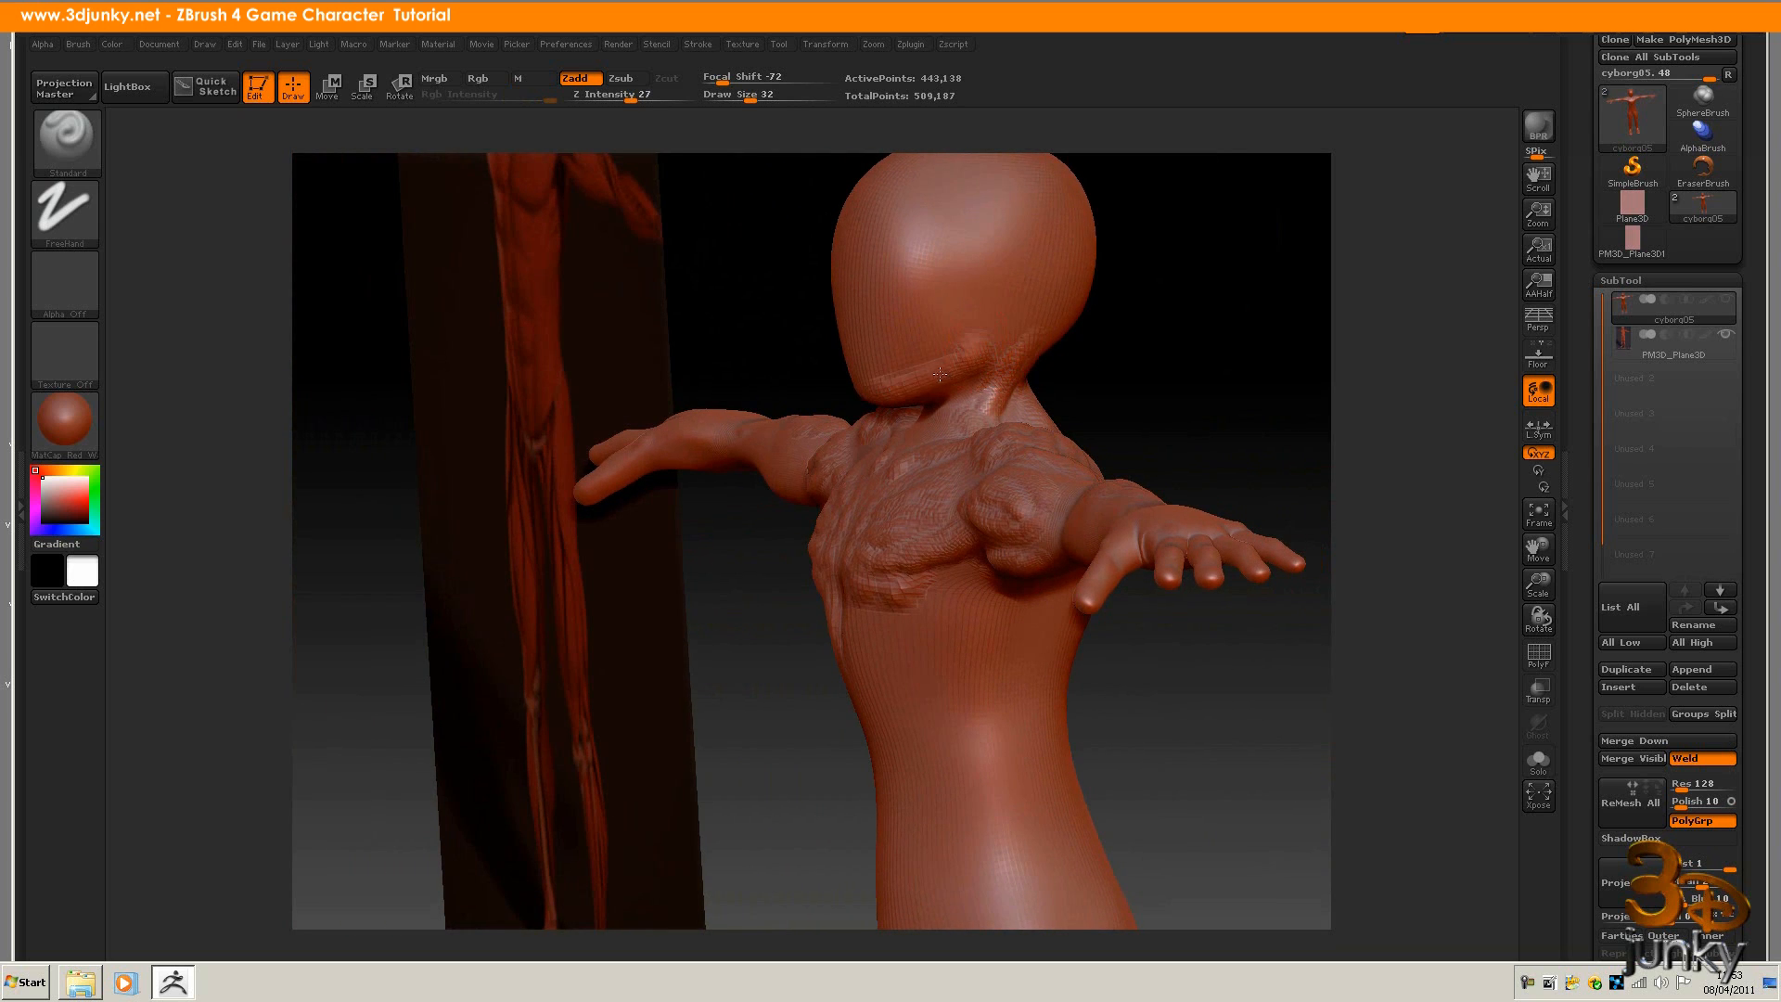
left_click_drag(941, 361, 857, 381)
left_click_drag(1133, 369, 1044, 326)
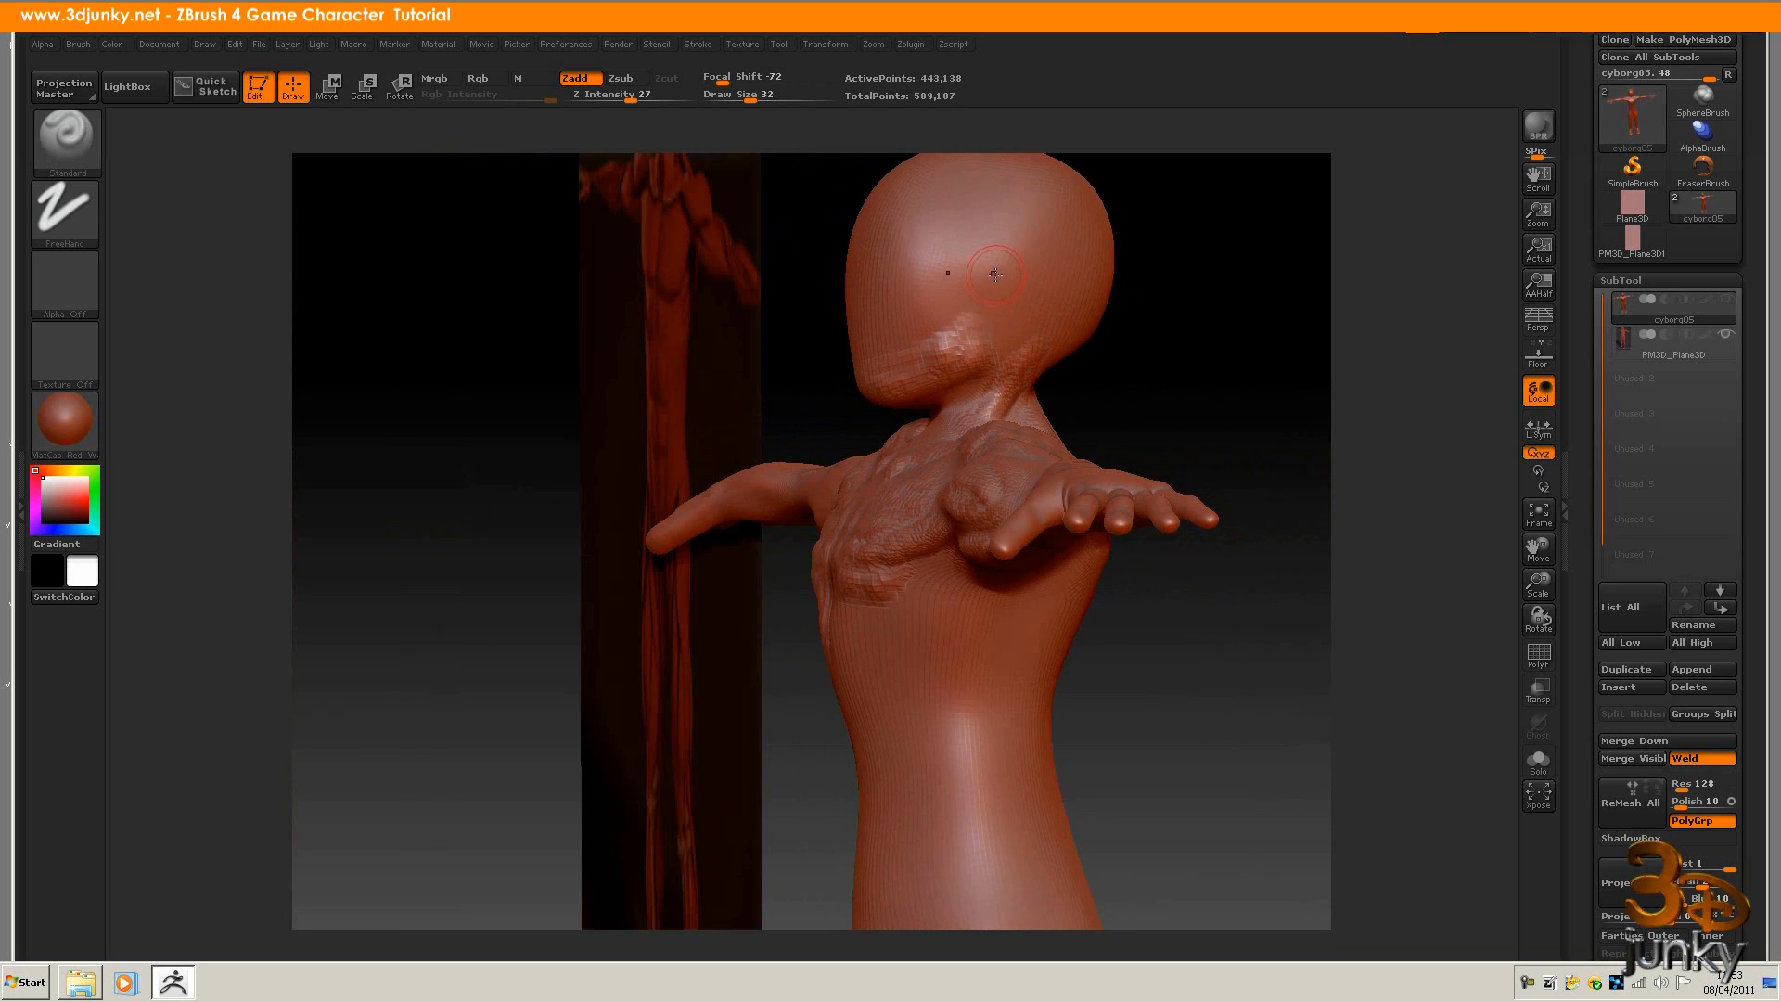
- Enlarge the brush draw size and frame the figure's head, arms and torso from the front
key("space")
left_click_drag(1036, 302, 964, 243)
left_click_drag(1176, 373, 1252, 366)
left_click_drag(1125, 636, 1082, 676, "alt")
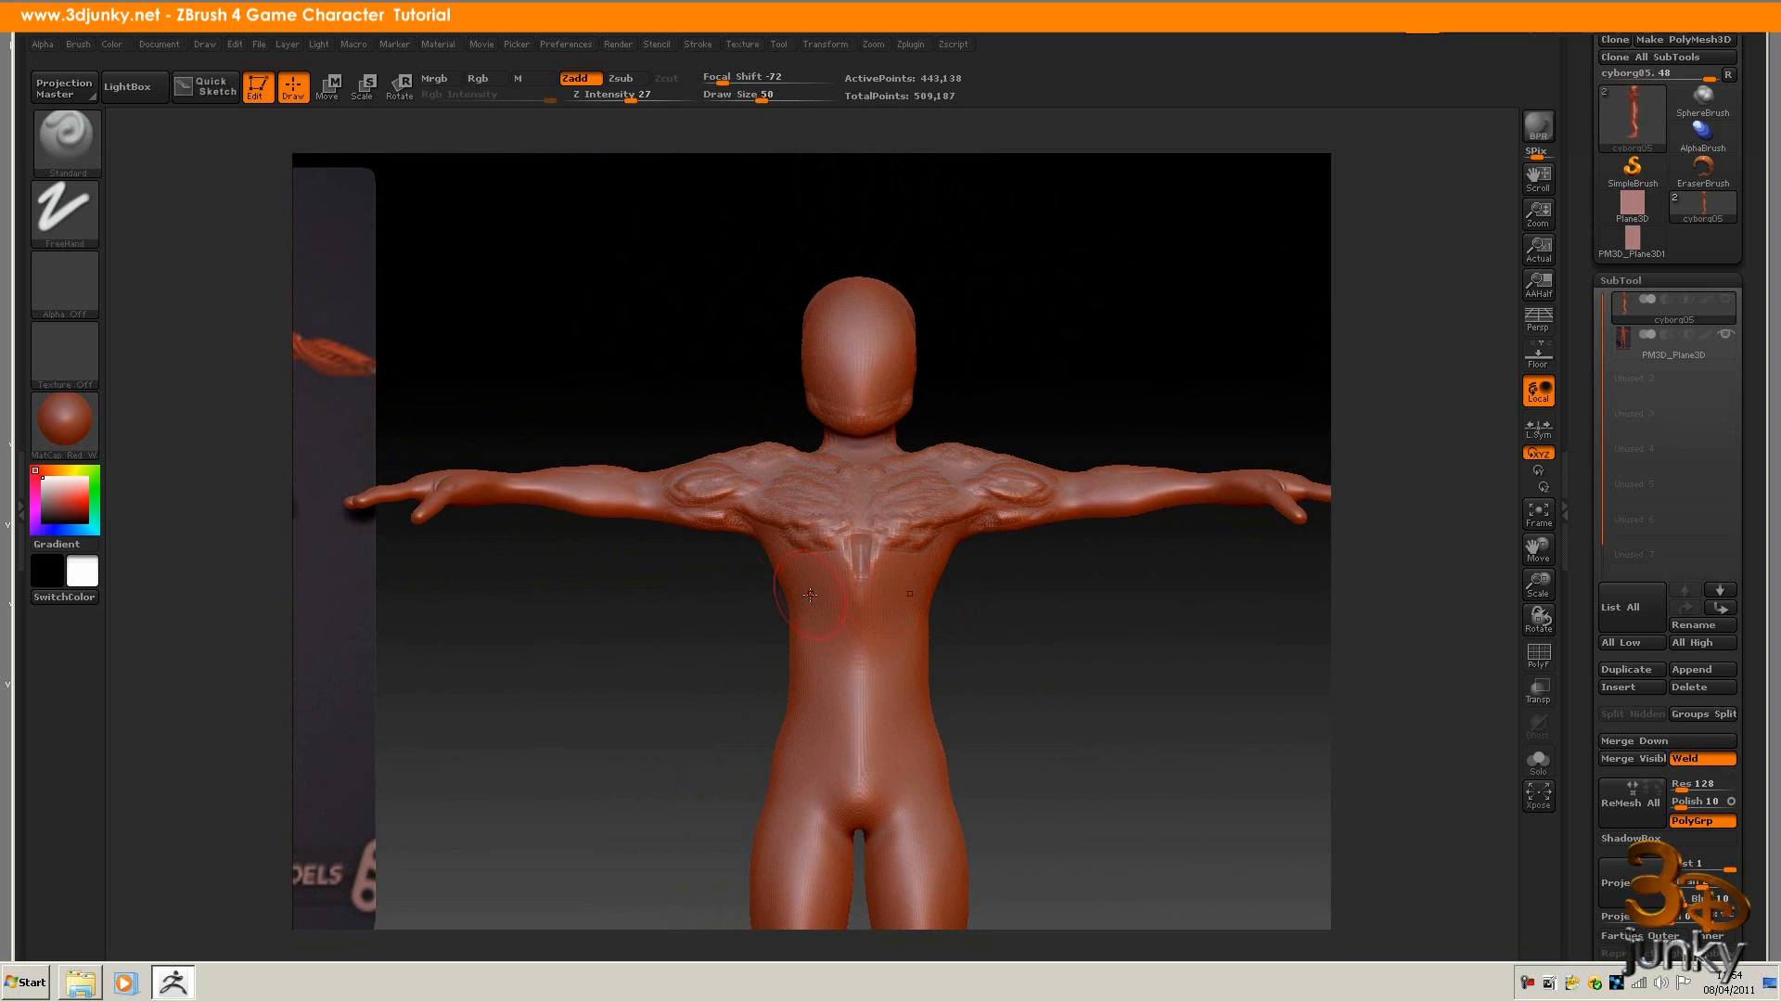
- Check the figure's silhouette with the Flat Color material, and restore the red wax MatCap material
left_click(70, 423)
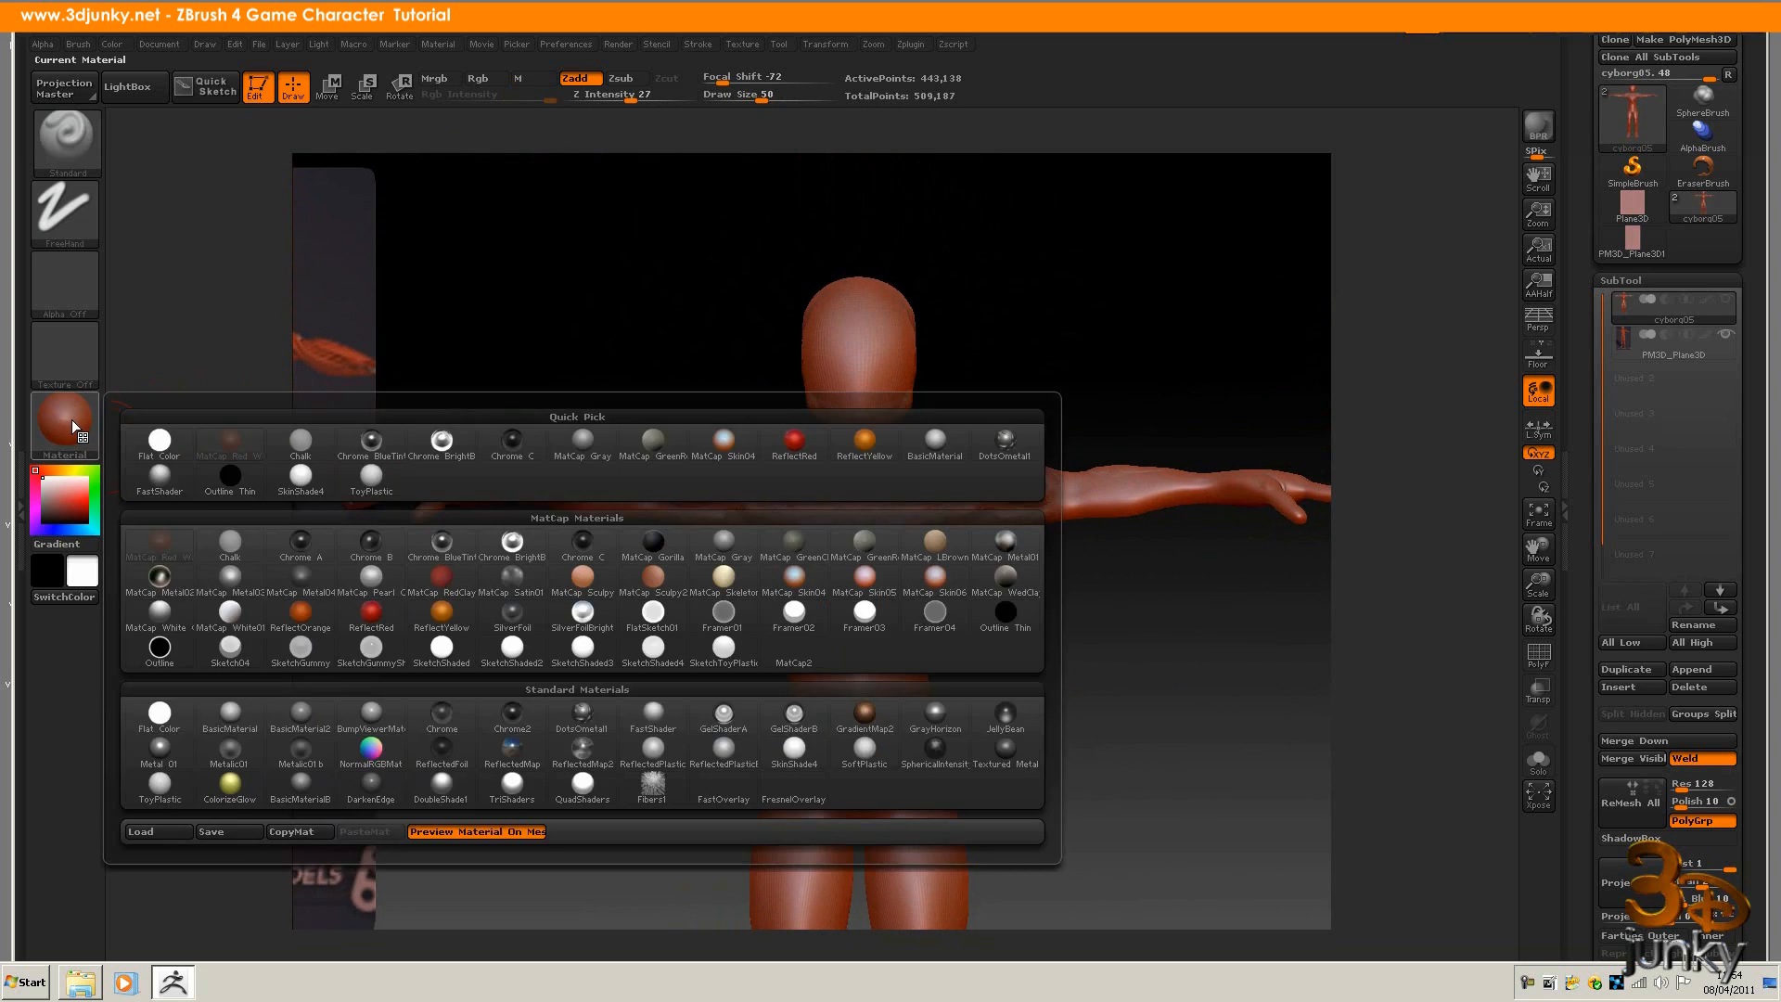
left_click(159, 440)
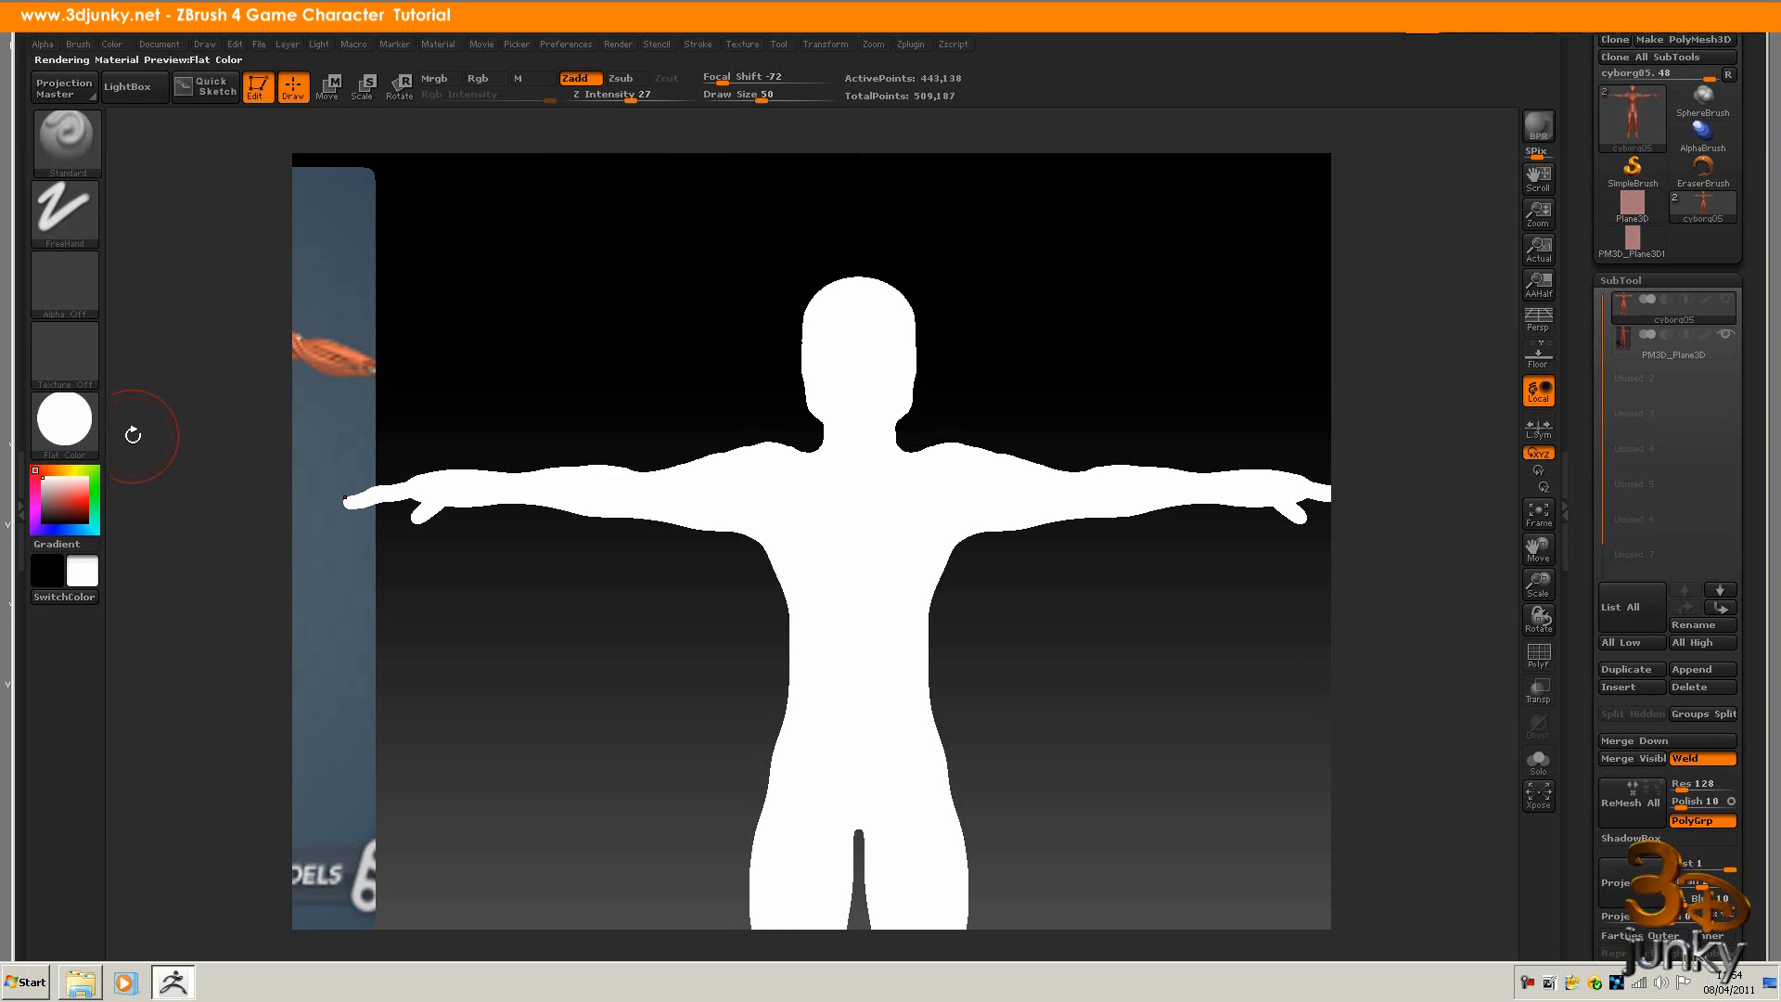
left_click(65, 420)
left_click(159, 541)
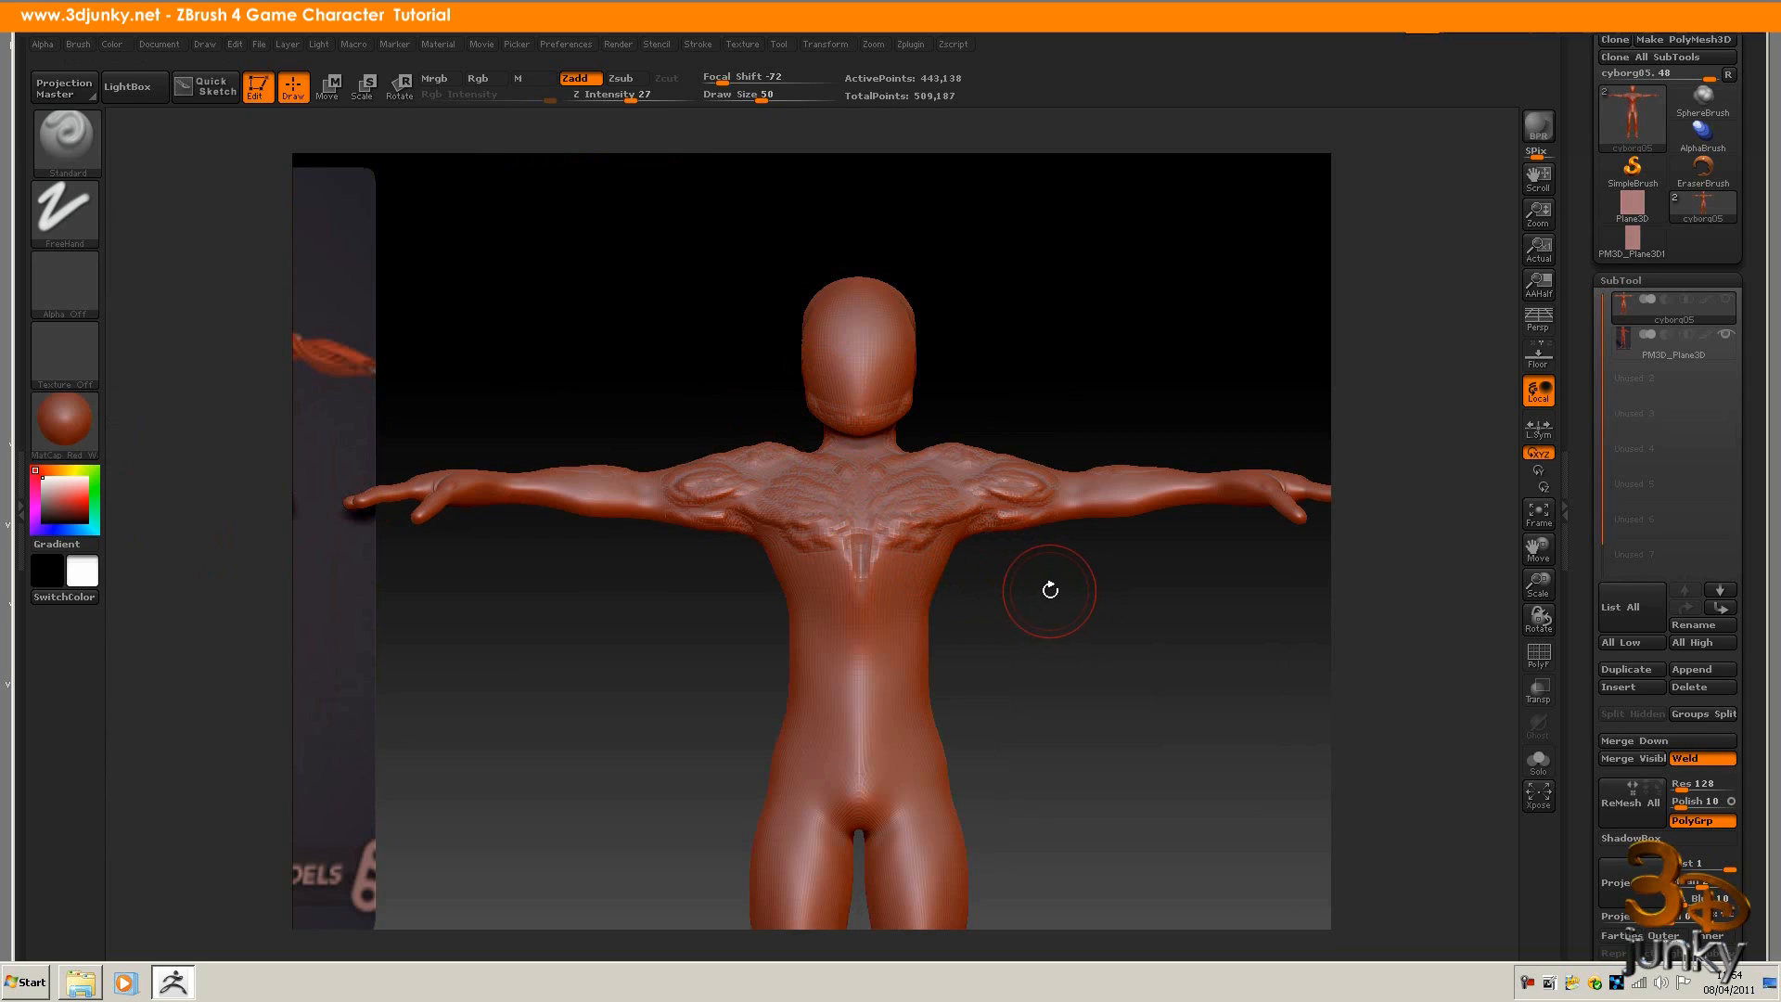
- Compare the figure with the anatomy reference, and view the cyborg1.jpg concept painting in Windows Explorer before returning to ZBrush
left_click_drag(1036, 322, 1325, 318, "alt")
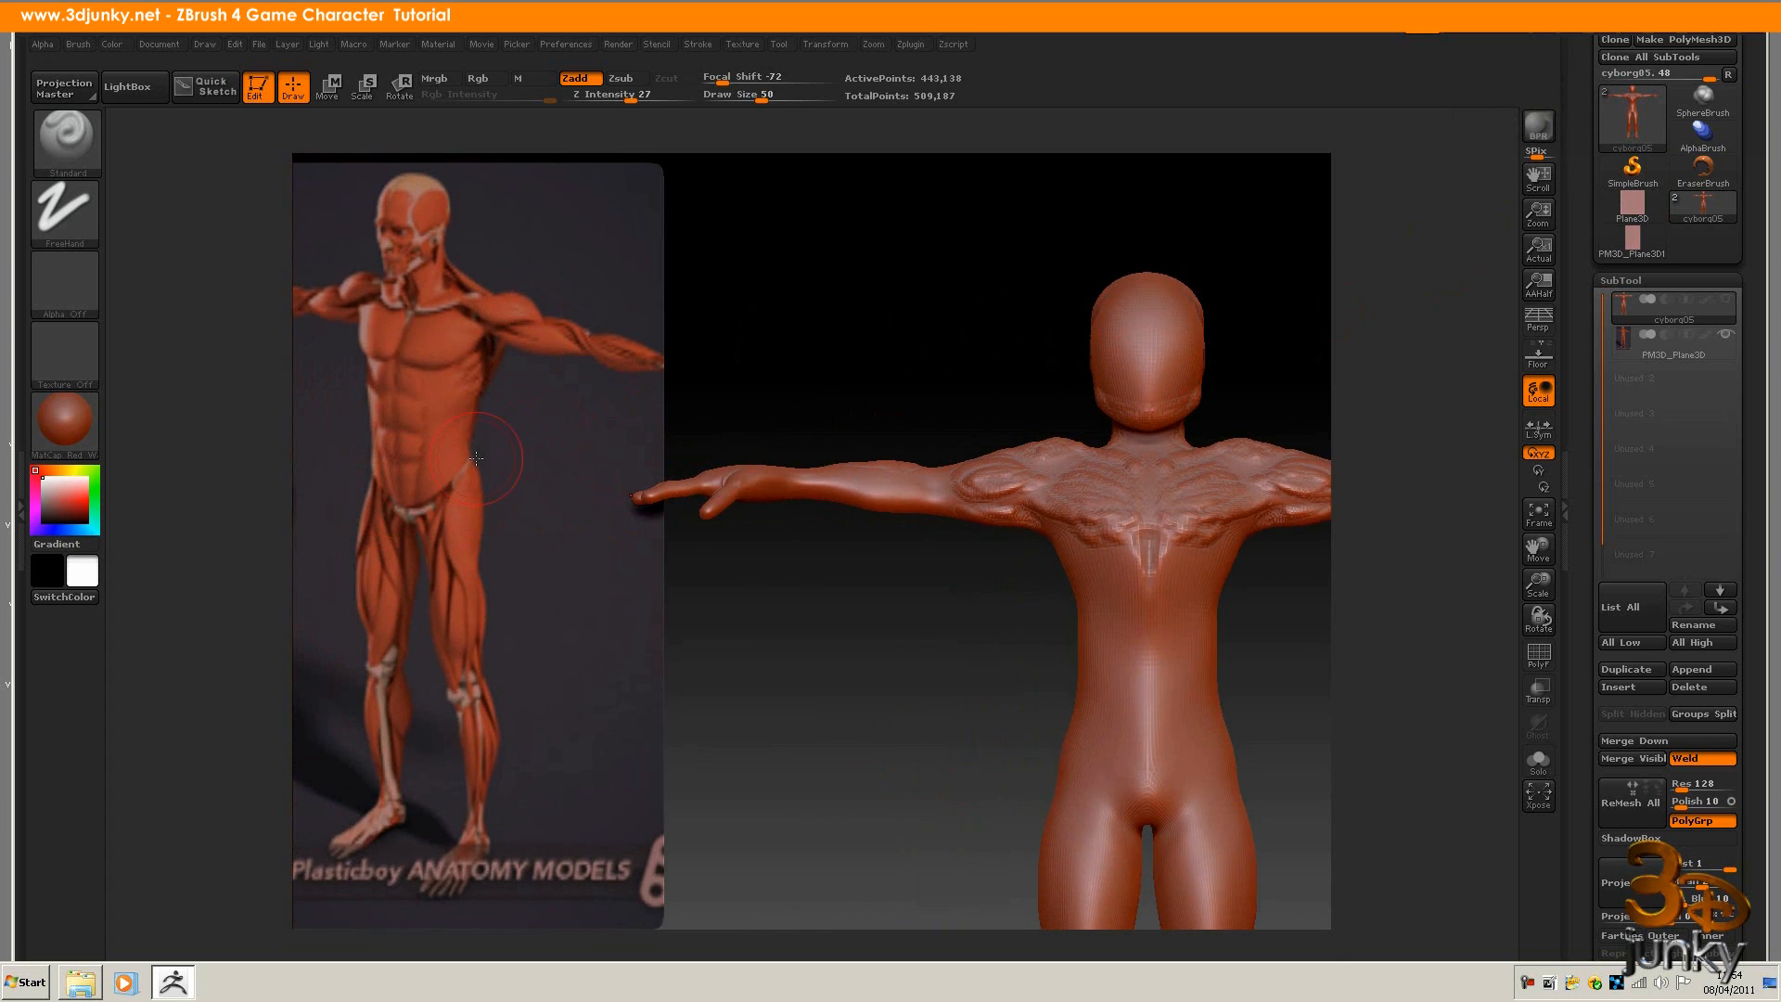
left_click(81, 982)
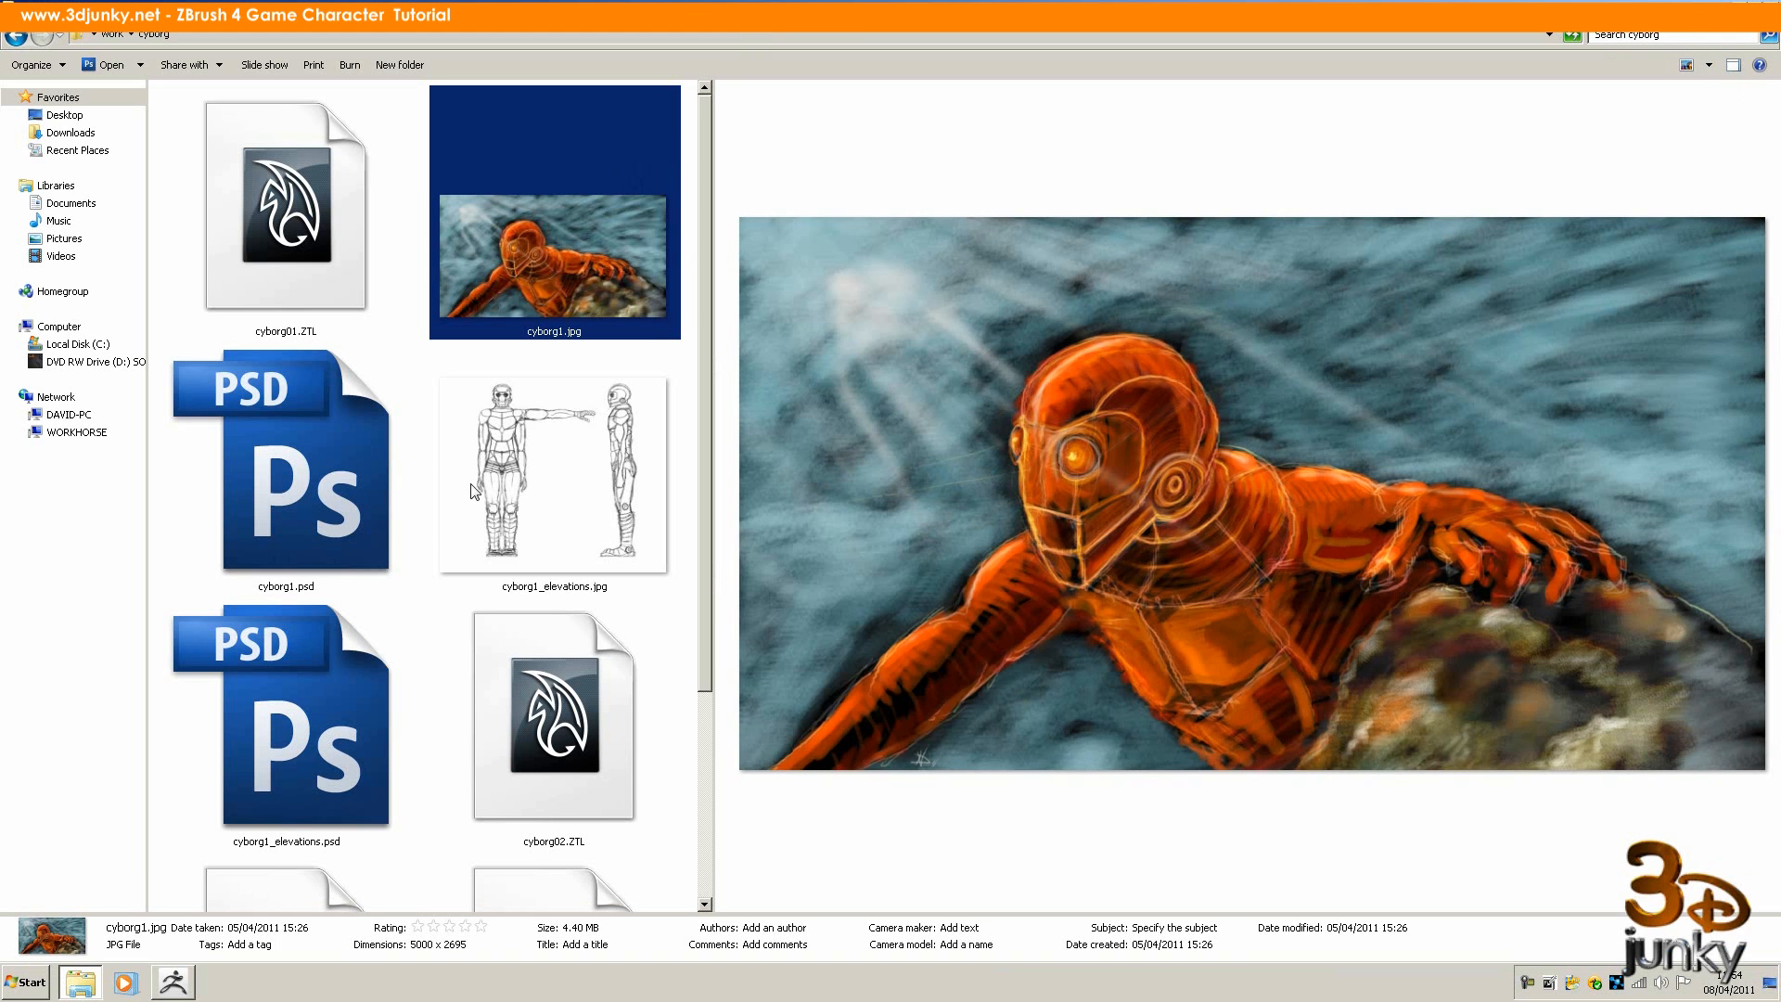
left_click(174, 983)
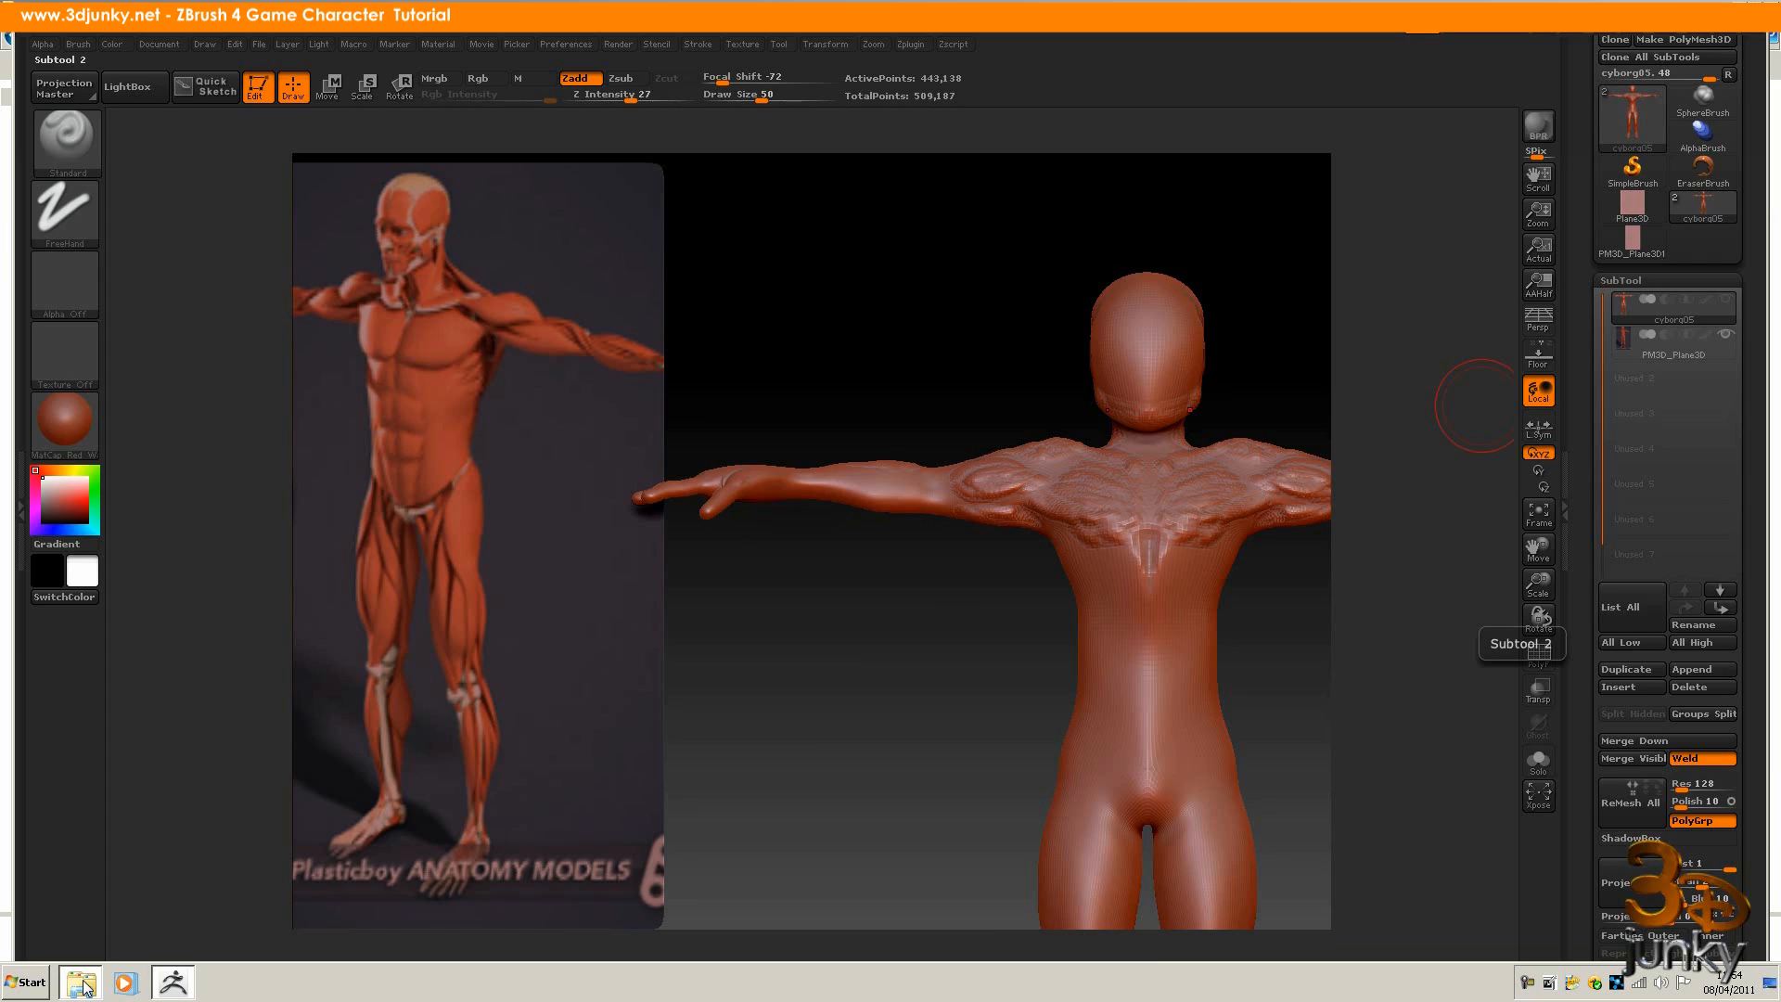
left_click(80, 983)
left_click(175, 983)
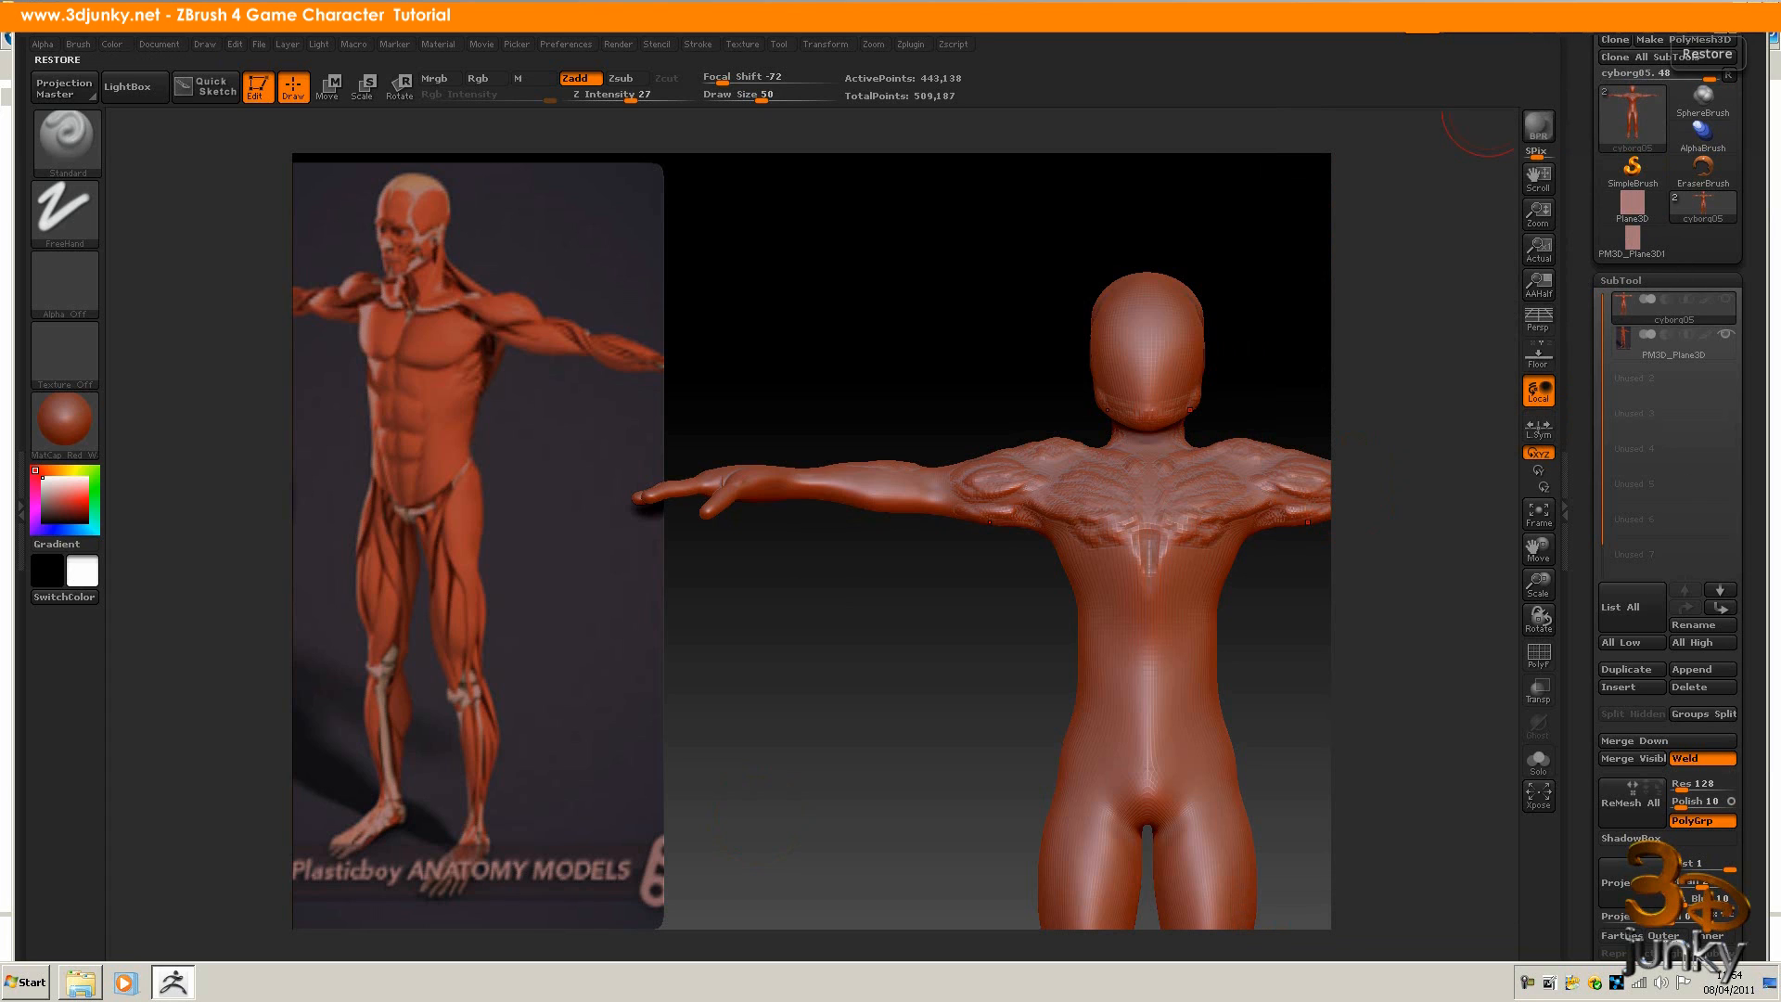
left_click(1716, 37)
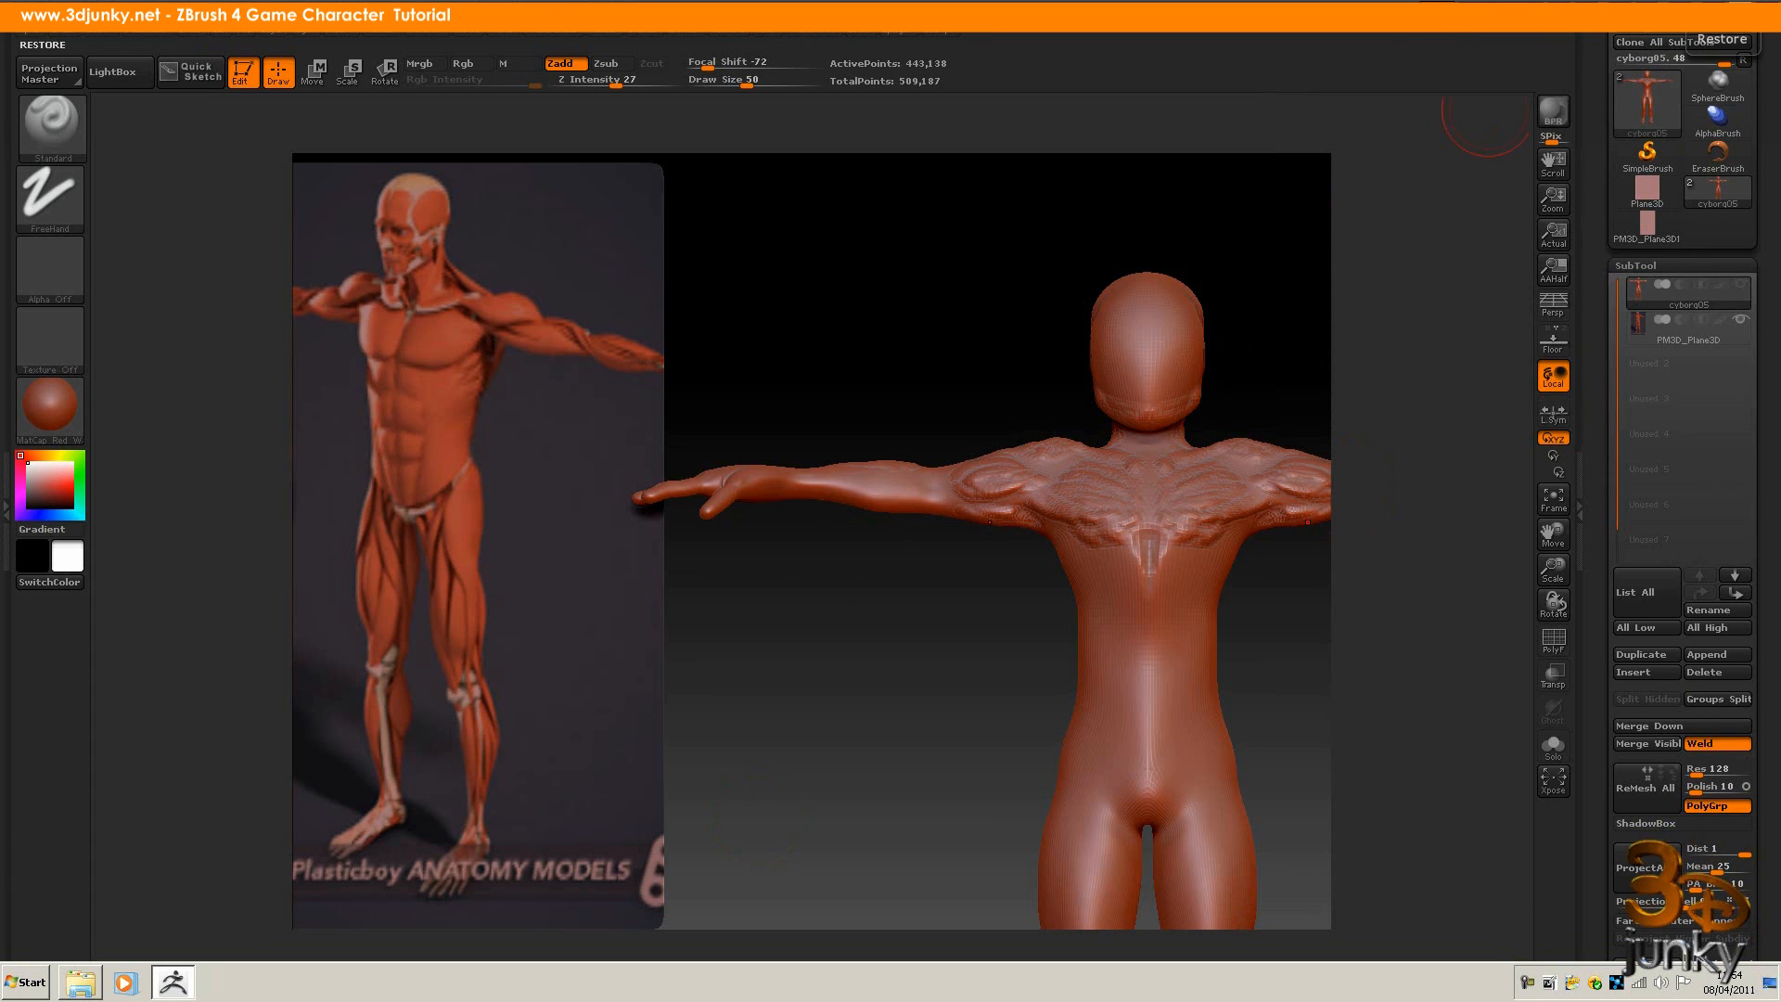
left_click(1721, 39)
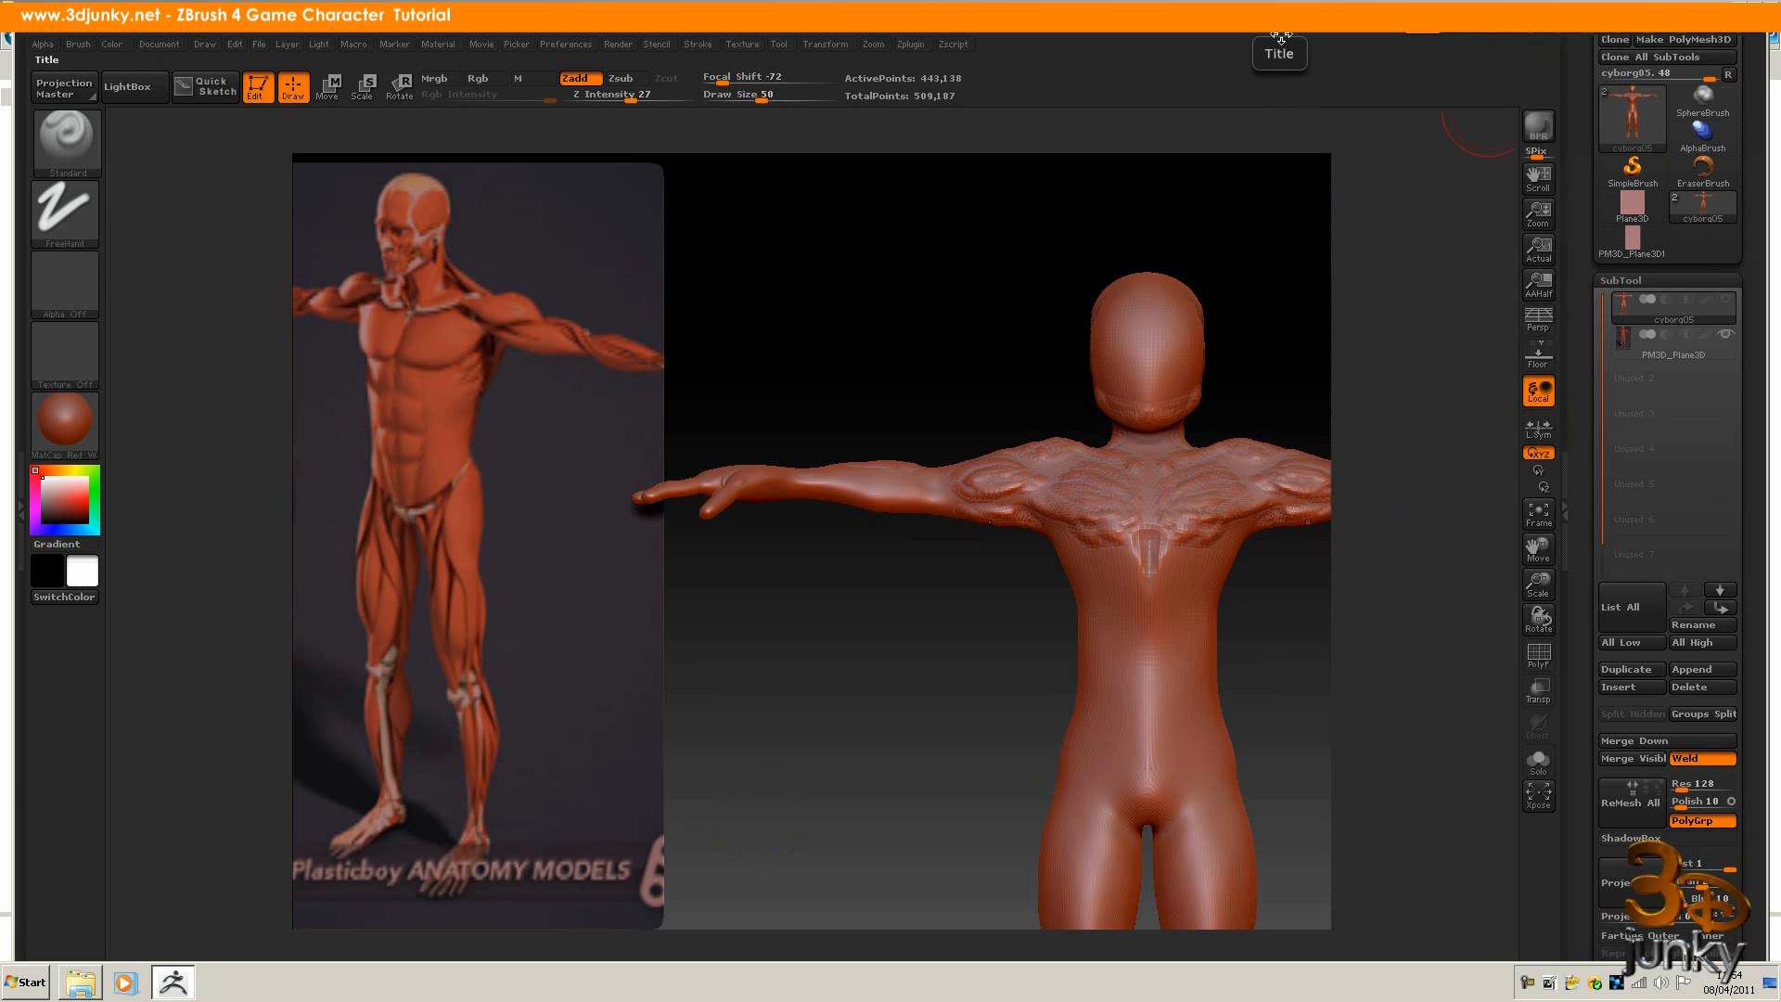